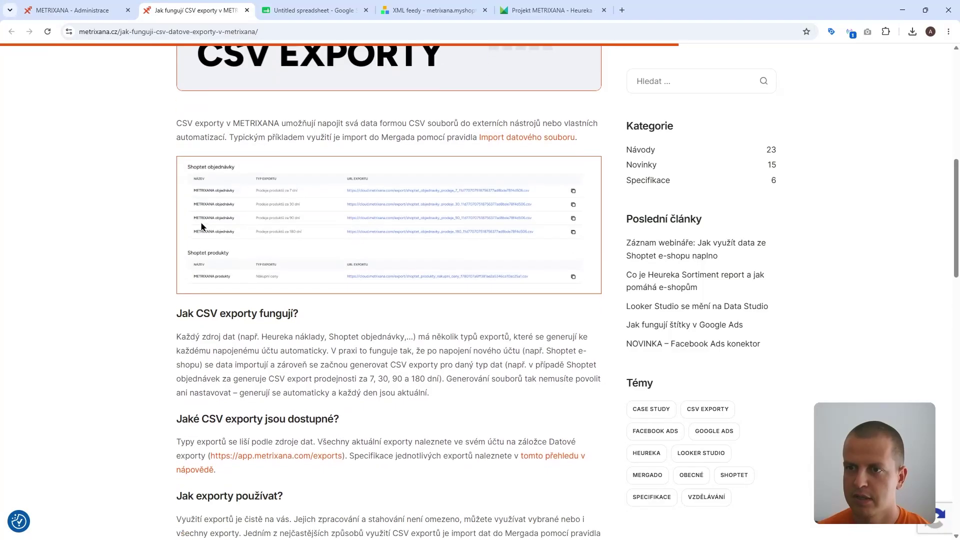
- Open the overview of individual CSV export specifications, linked from the help article, in a separate tab
{"action": "scroll", "coordinate": [159, 287], "scroll_direction": "down", "scroll_amount": 1}
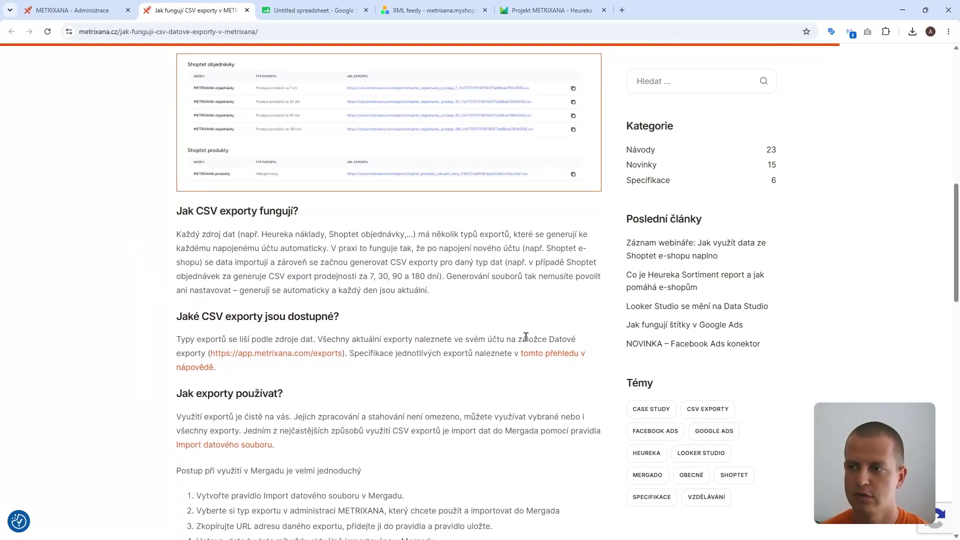
{"action": "middle_click", "coordinate": [537, 353]}
{"action": "left_click", "coordinate": [318, 10]}
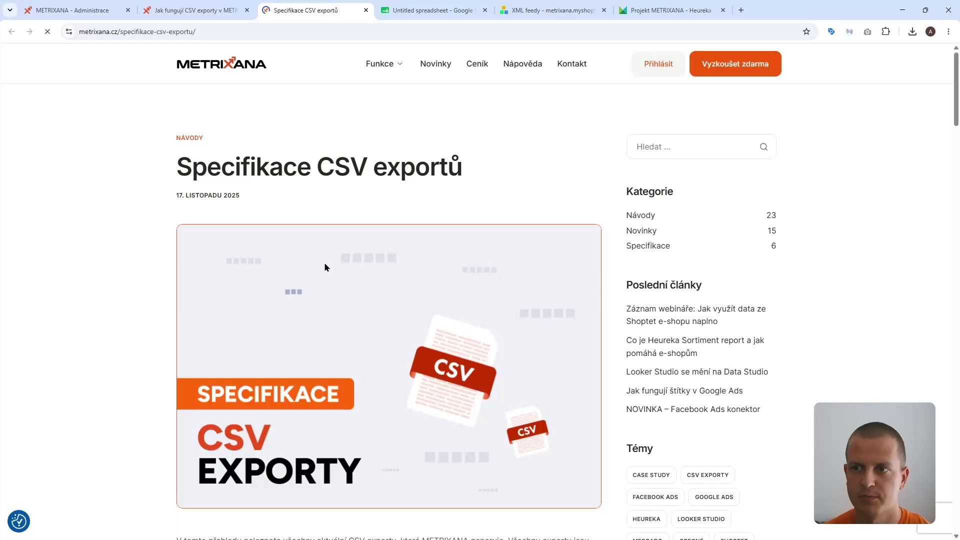
- Examine the Shoptet objednávky section of the specification and its export Prodeje produktů za X dní
{"action": "scroll", "coordinate": [171, 276], "scroll_direction": "down", "scroll_amount": 4}
{"action": "scroll", "coordinate": [175, 269], "scroll_direction": "down", "scroll_amount": 4}
{"action": "left_click_drag", "start_coordinate": [172, 193], "coordinate": [332, 186]}
{"action": "left_click", "coordinate": [332, 186]}
{"action": "scroll", "coordinate": [254, 227], "scroll_direction": "down", "scroll_amount": 2}
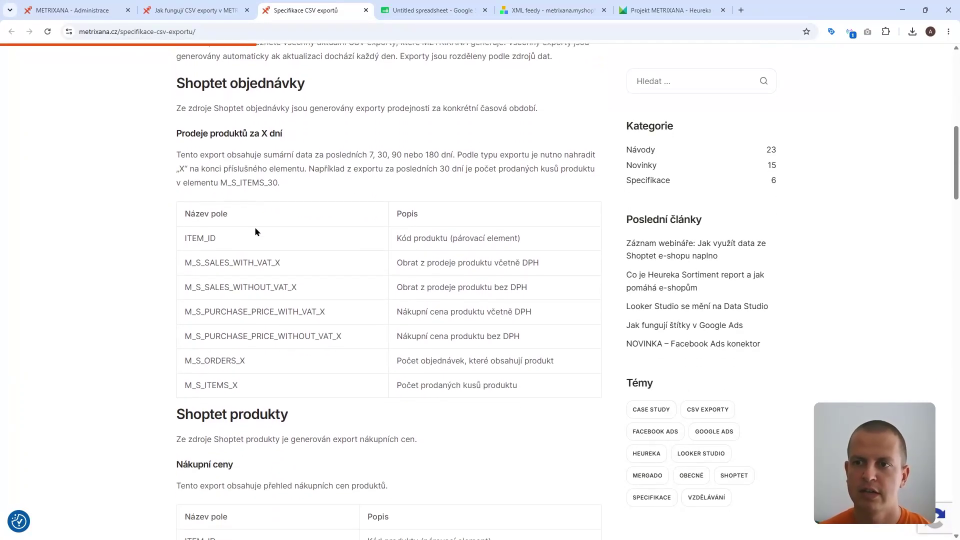
{"action": "left_click_drag", "start_coordinate": [171, 132], "coordinate": [293, 131]}
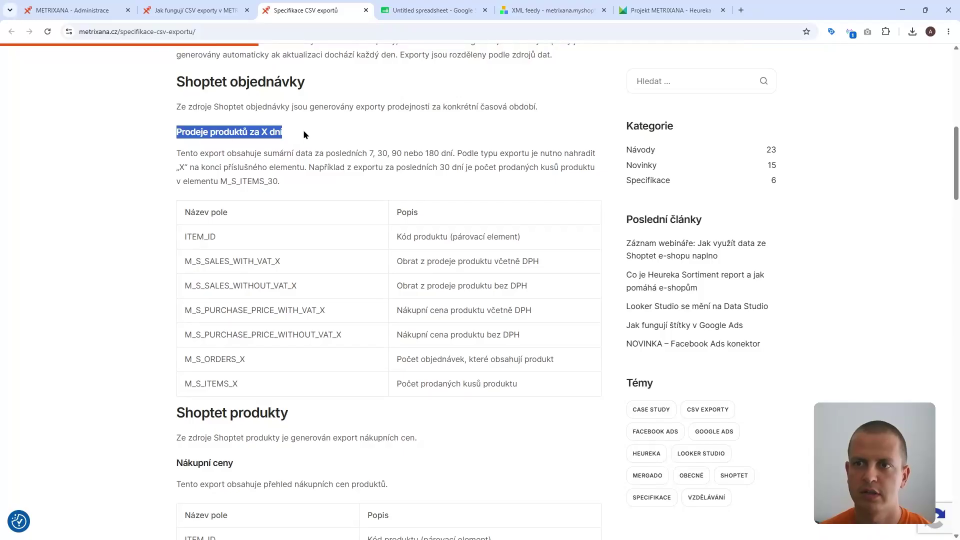
{"action": "left_click", "coordinate": [303, 134]}
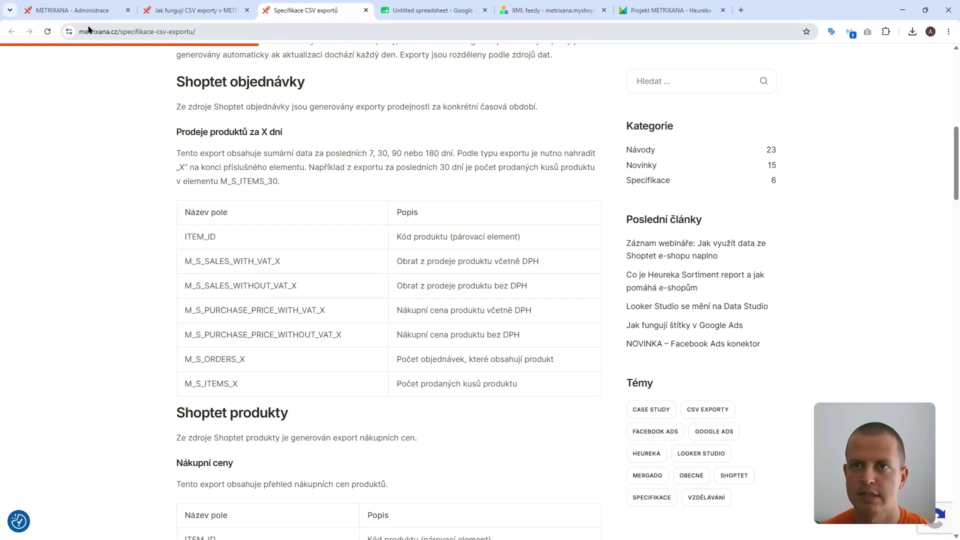
- Compare the available exports in the METRIXANA administration with the field tables in the CSV export specification
{"action": "left_click", "coordinate": [81, 13]}
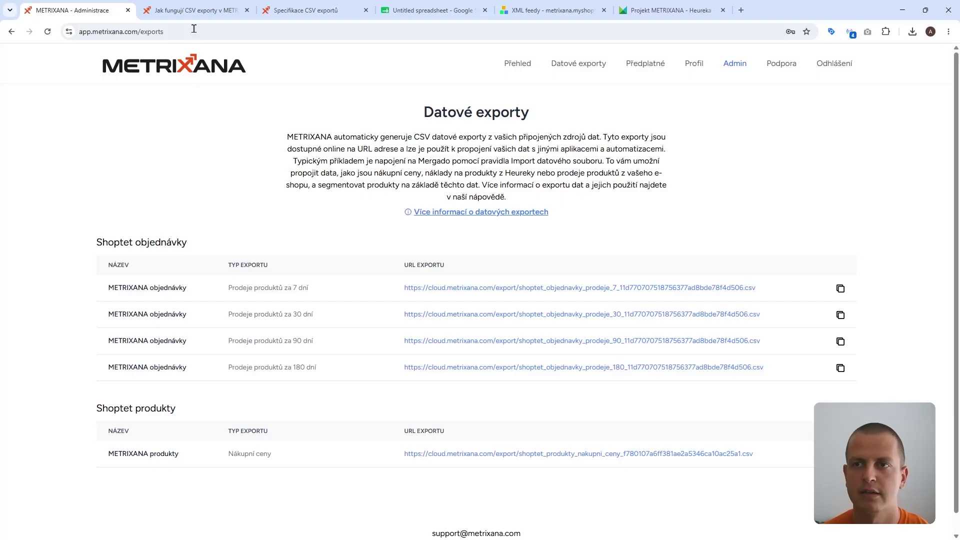
{"action": "left_click", "coordinate": [198, 10]}
{"action": "left_click", "coordinate": [285, 10]}
{"action": "scroll", "coordinate": [249, 235], "scroll_direction": "down", "scroll_amount": 1}
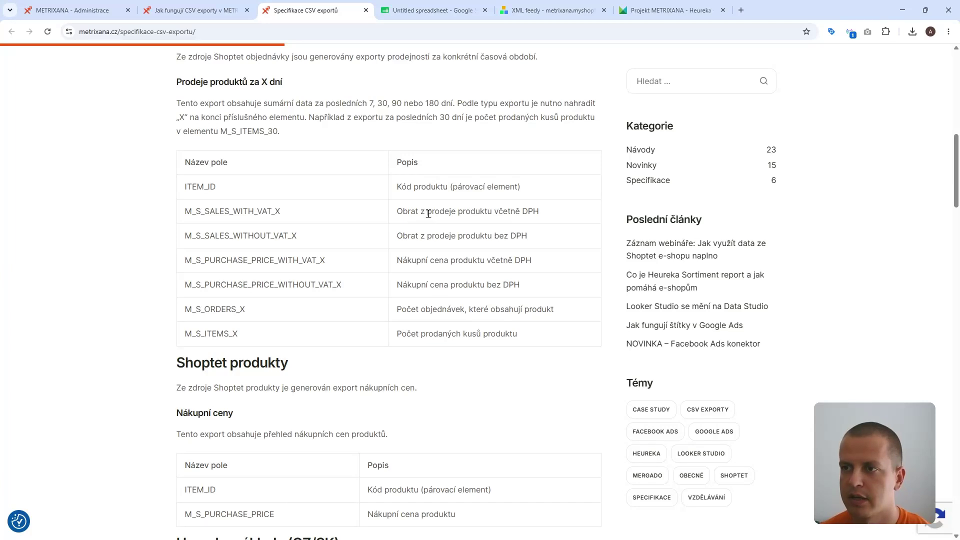
{"action": "scroll", "coordinate": [285, 225], "scroll_direction": "up", "scroll_amount": 3}
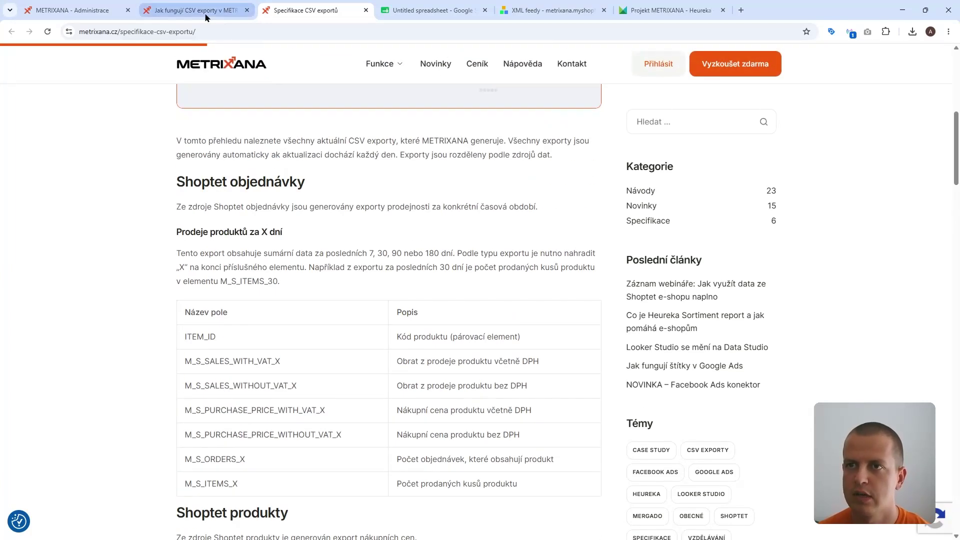
- Download the Shoptet objednávky CSV export of product sales for 30 days into the METRIXANA_EXPORT folder
{"action": "left_click", "coordinate": [180, 14]}
{"action": "key", "text": "ctrl+shift+Tab"}
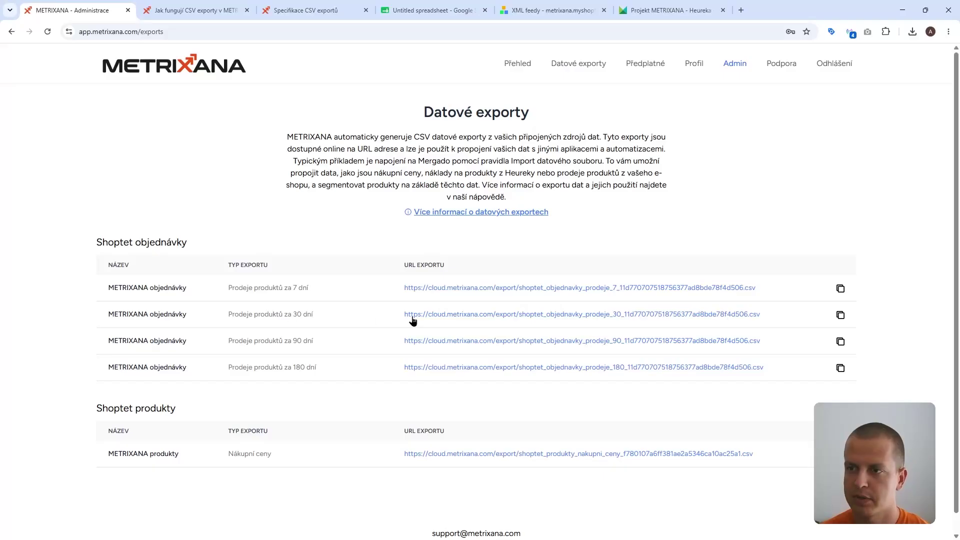
{"action": "left_click", "coordinate": [459, 315]}
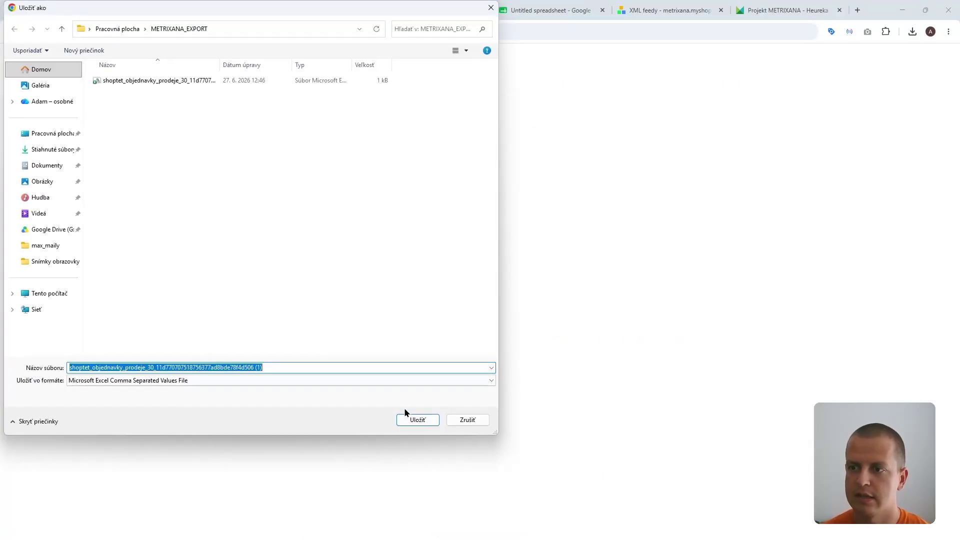
{"action": "left_click", "coordinate": [417, 420]}
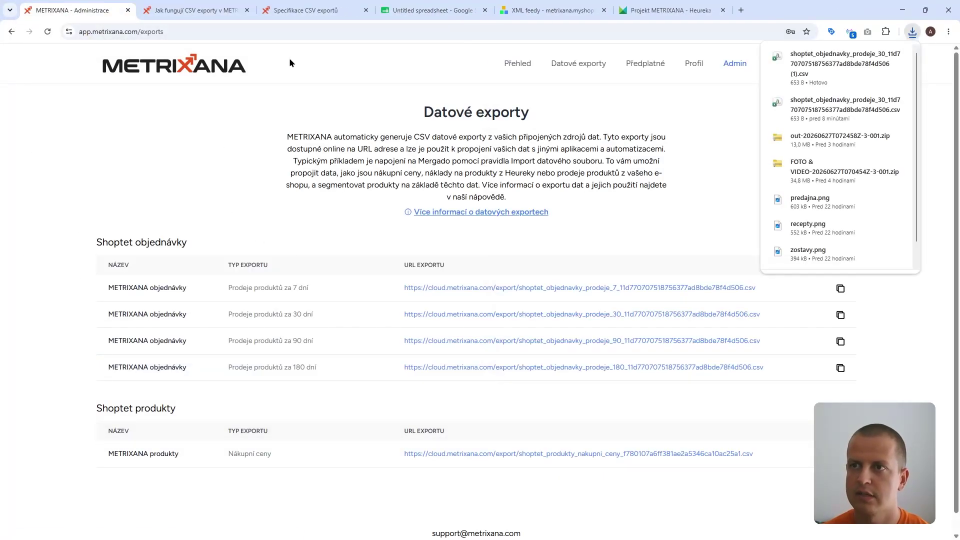
- Switch to the untitled Google Sheets spreadsheet and upload the 30-day sales CSV from the METRIXANA_EXPORT folder for import
{"action": "left_click", "coordinate": [427, 10]}
{"action": "left_click", "coordinate": [36, 67]}
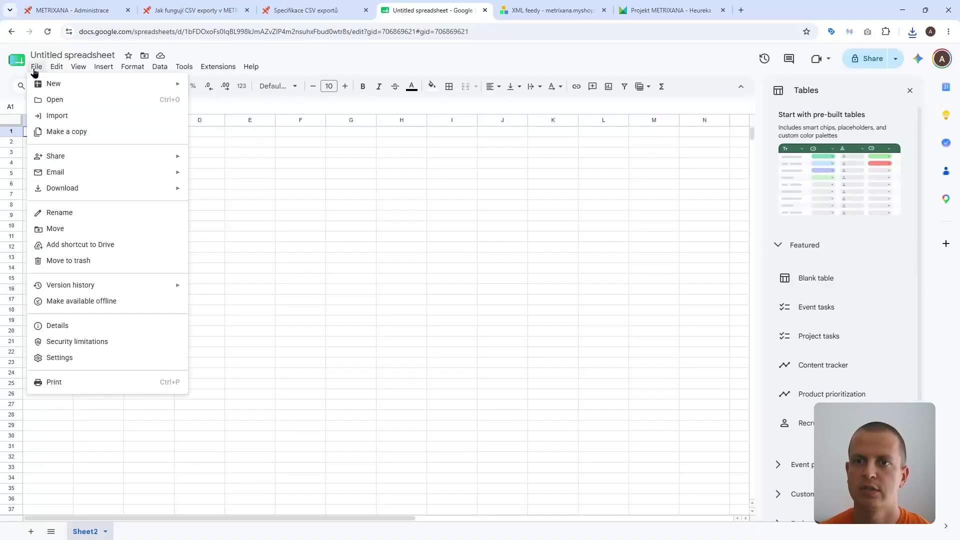
{"action": "left_click", "coordinate": [149, 117]}
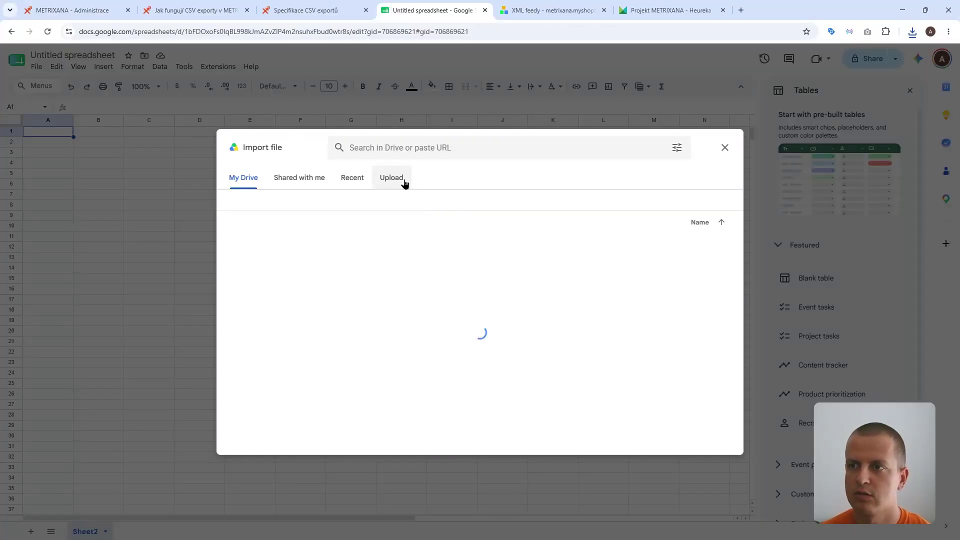
{"action": "left_click", "coordinate": [399, 183]}
{"action": "left_click", "coordinate": [480, 356]}
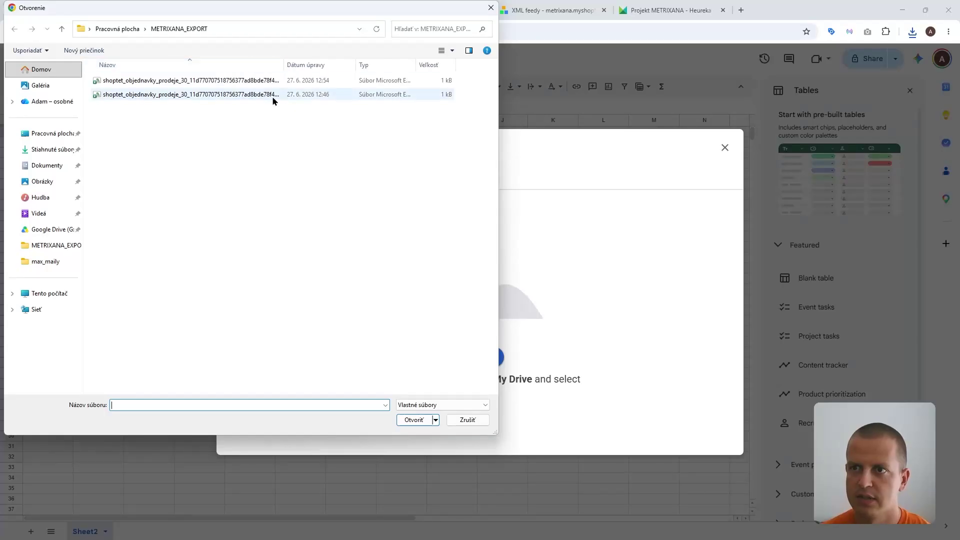
{"action": "double_click", "coordinate": [272, 95]}
- Choose the import location and import the uploaded CSV data into the empty Sheet2
{"action": "left_click", "coordinate": [433, 302]}
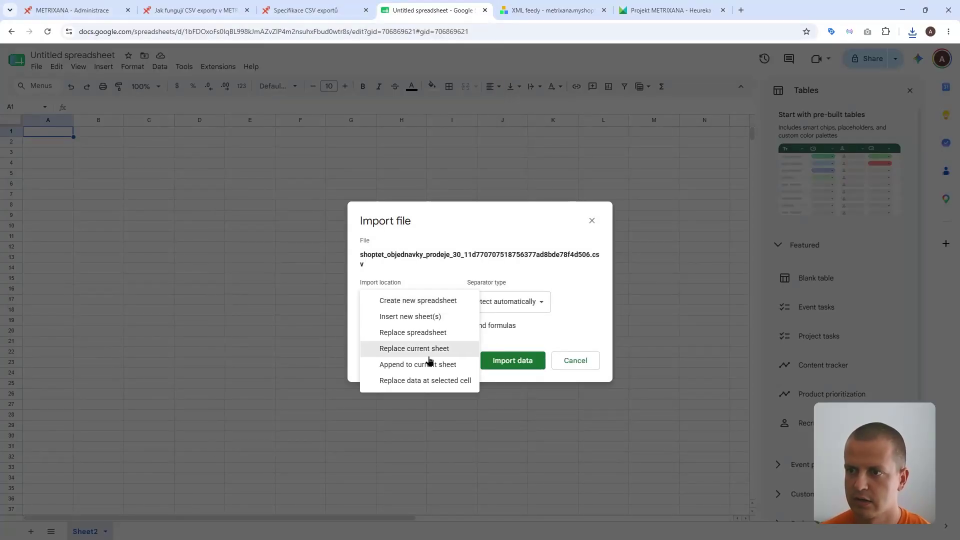
{"action": "left_click", "coordinate": [413, 334]}
{"action": "left_click", "coordinate": [422, 303]}
{"action": "left_click", "coordinate": [415, 316]}
{"action": "left_click", "coordinate": [512, 378]}
- Widen the imported data columns together so their header names are readable
{"action": "left_click_drag", "start_coordinate": [73, 120], "coordinate": [420, 121]}
{"action": "left_click_drag", "start_coordinate": [148, 122], "coordinate": [222, 120]}
{"action": "left_click", "coordinate": [184, 187]}
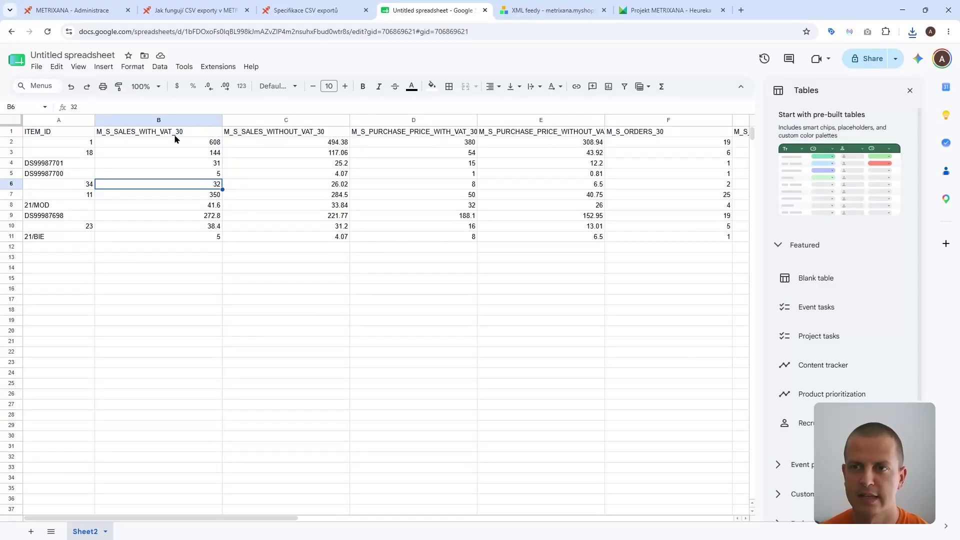
- Compare the specification's M_S_SALES_WITH_VAT_X field with the M_S_SALES_WITH_VAT_30 column in the spreadsheet, and close the spreadsheet
{"action": "left_click", "coordinate": [293, 11]}
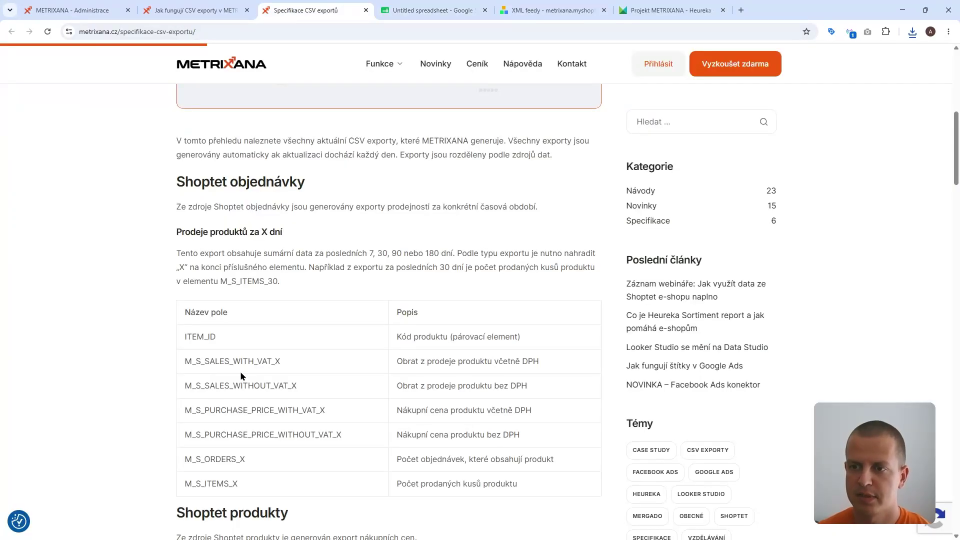
{"action": "left_click_drag", "start_coordinate": [183, 361], "coordinate": [309, 366]}
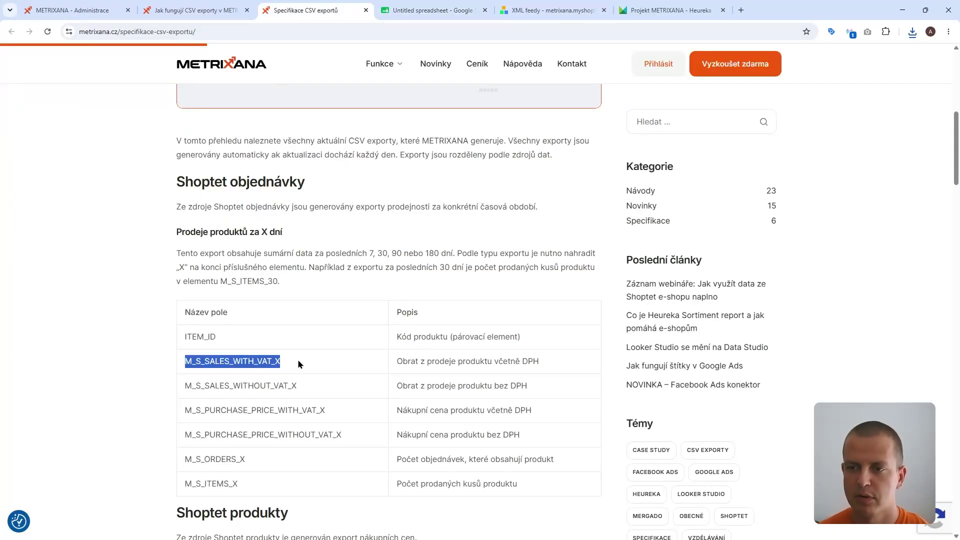
{"action": "left_click", "coordinate": [298, 359]}
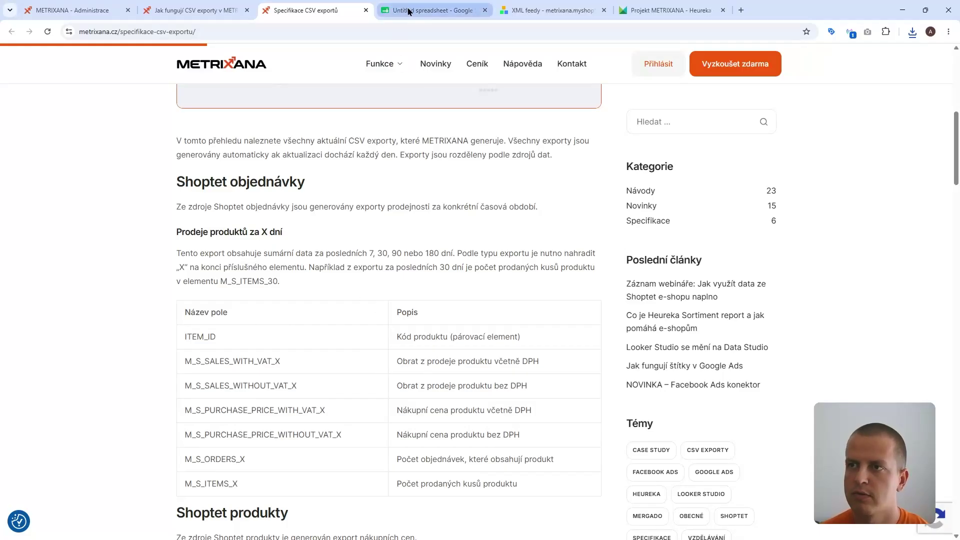
{"action": "left_click", "coordinate": [428, 10]}
{"action": "left_click", "coordinate": [183, 134]}
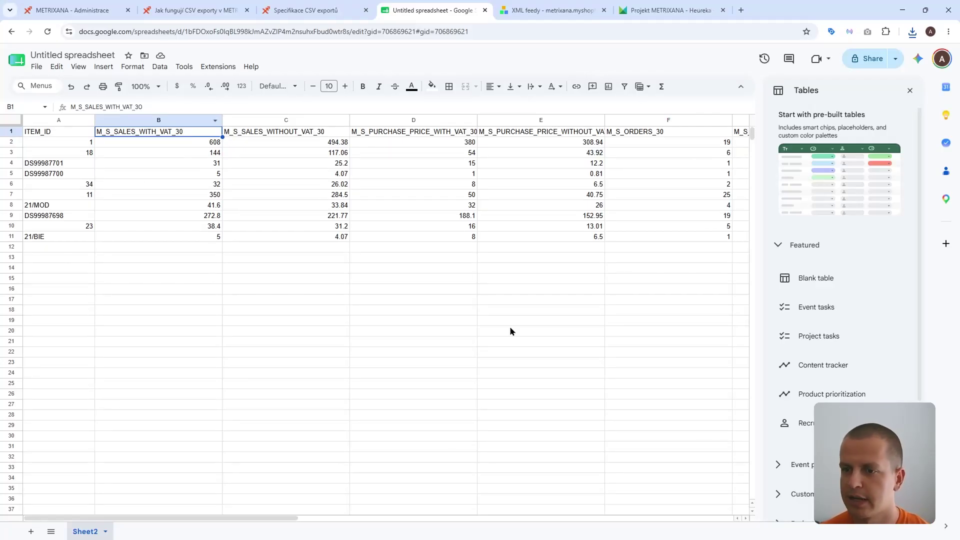
{"action": "left_click_drag", "start_coordinate": [203, 519], "coordinate": [173, 268]}
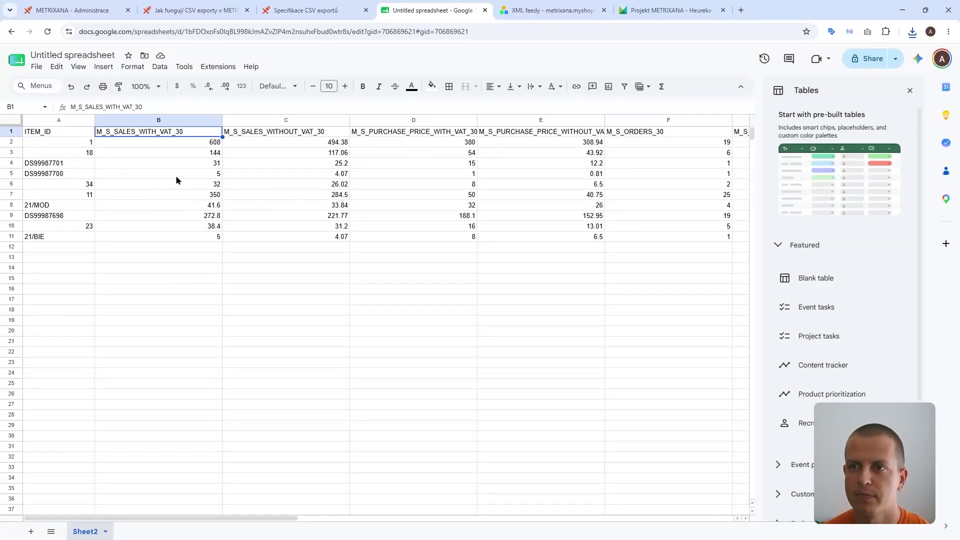
{"action": "left_click", "coordinate": [306, 10]}
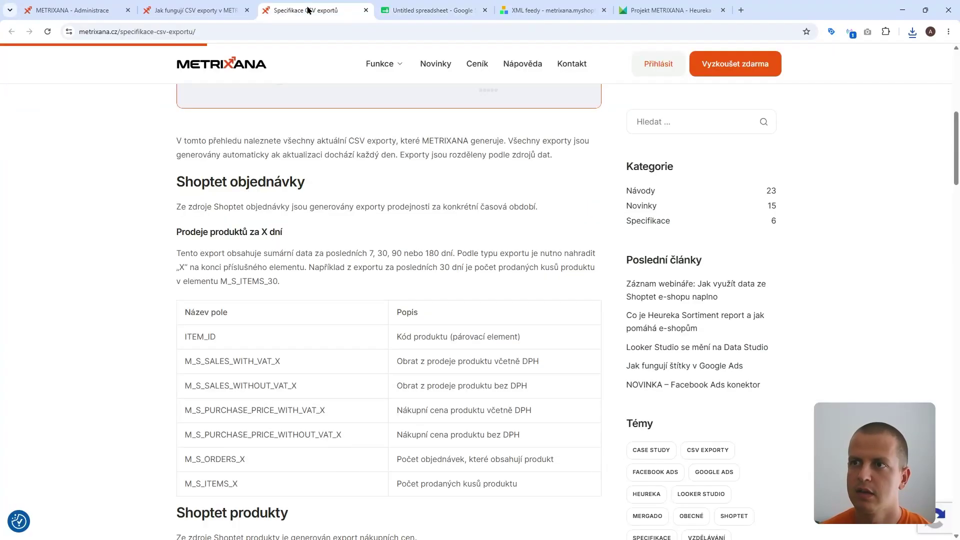
{"action": "left_click", "coordinate": [485, 11]}
- Examine the fields of the Shoptet produkty and Heureka náklady (CZ/SK) exports in the specification
{"action": "scroll", "coordinate": [319, 230], "scroll_direction": "down", "scroll_amount": 2}
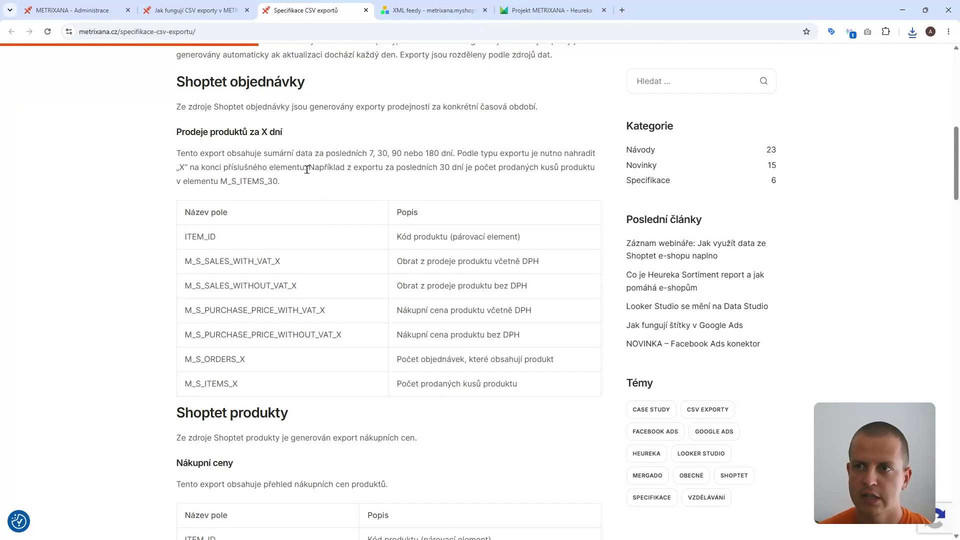
{"action": "scroll", "coordinate": [326, 250], "scroll_direction": "down", "scroll_amount": 5}
{"action": "scroll", "coordinate": [322, 296], "scroll_direction": "down", "scroll_amount": 5}
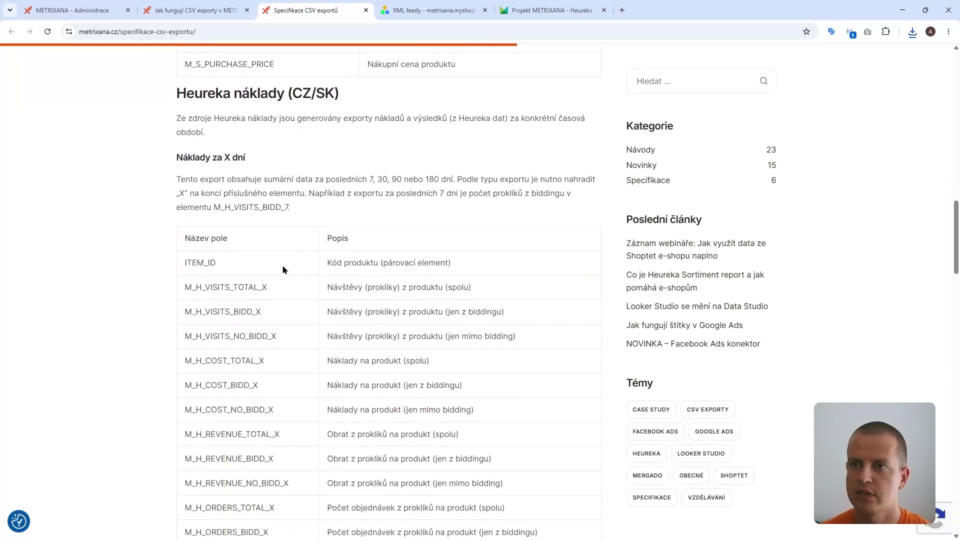
{"action": "scroll", "coordinate": [280, 259], "scroll_direction": "down", "scroll_amount": 1}
{"action": "scroll", "coordinate": [305, 200], "scroll_direction": "up", "scroll_amount": 1}
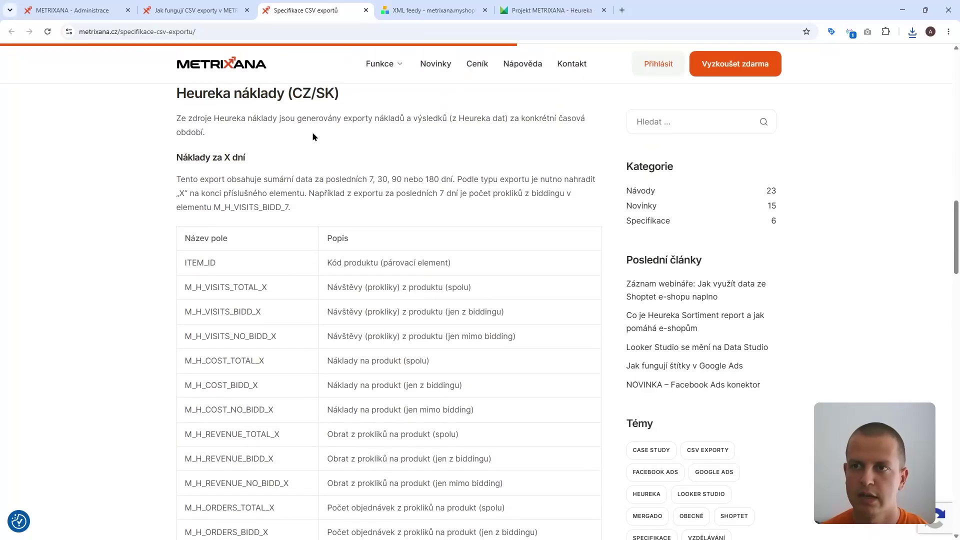
{"action": "scroll", "coordinate": [238, 156], "scroll_direction": "down", "scroll_amount": 2}
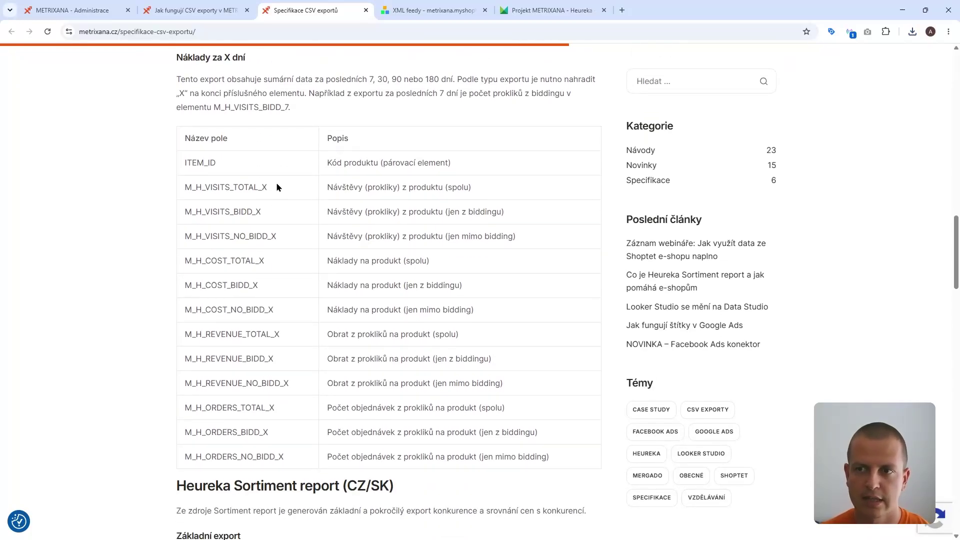
- Examine the basic and extended export fields of the Heureka Sortiment report (CZ/SK), and return to the article's beginning
{"action": "scroll", "coordinate": [291, 249], "scroll_direction": "down", "scroll_amount": 4}
{"action": "scroll", "coordinate": [289, 250], "scroll_direction": "down", "scroll_amount": 4}
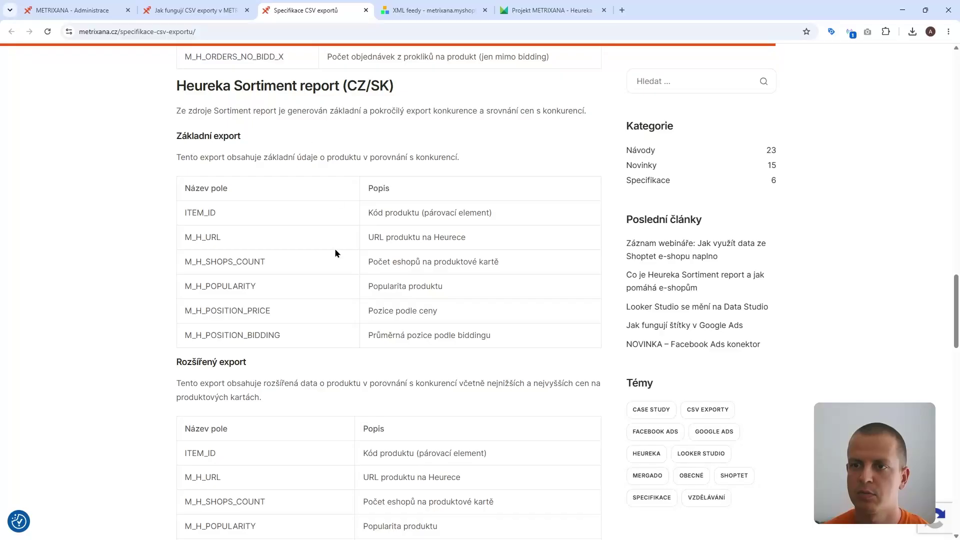
{"action": "scroll", "coordinate": [194, 272], "scroll_direction": "down", "scroll_amount": 1}
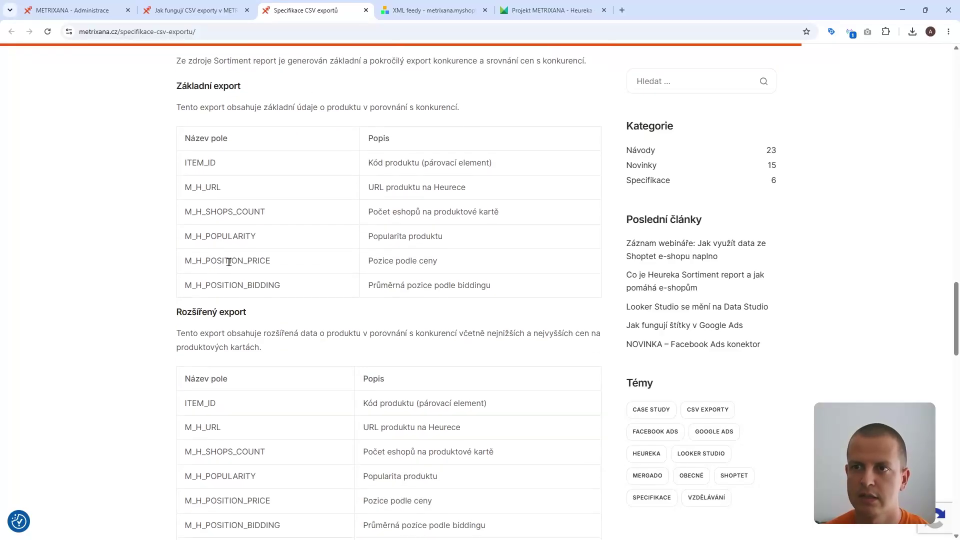
{"action": "scroll", "coordinate": [228, 261], "scroll_direction": "down", "scroll_amount": 7}
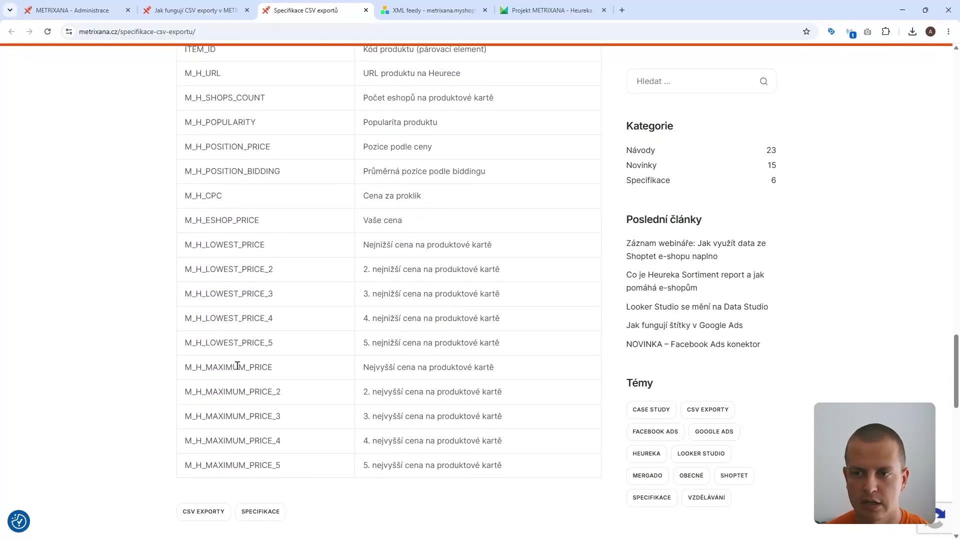
{"action": "scroll", "coordinate": [311, 310], "scroll_direction": "down", "scroll_amount": 3}
{"action": "scroll", "coordinate": [305, 322], "scroll_direction": "up", "scroll_amount": 18}
{"action": "scroll", "coordinate": [304, 329], "scroll_direction": "up", "scroll_amount": 20}
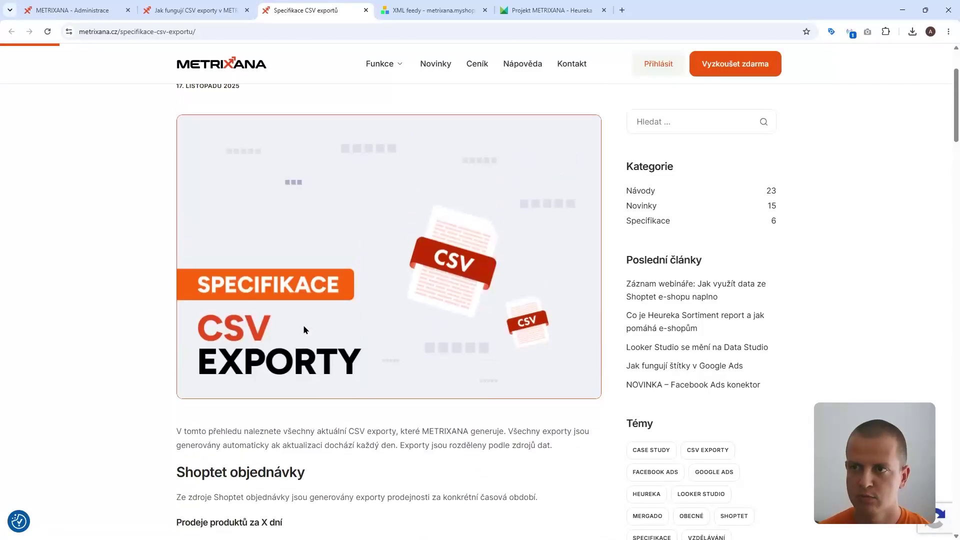
{"action": "scroll", "coordinate": [302, 325], "scroll_direction": "down", "scroll_amount": 4}
- Switch to the METRIXANA - Heureka project in Mergado and open its product listing
{"action": "left_click", "coordinate": [80, 10]}
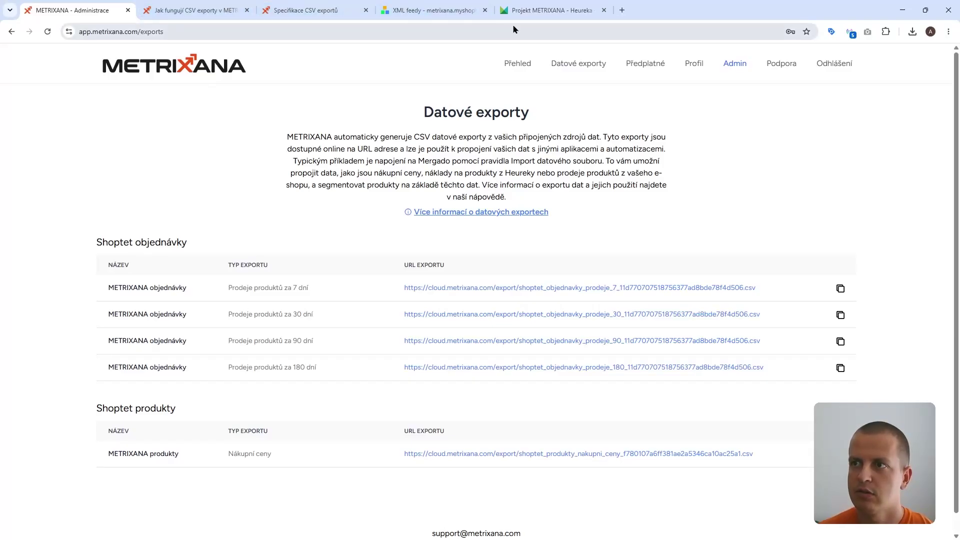
{"action": "left_click", "coordinate": [537, 20]}
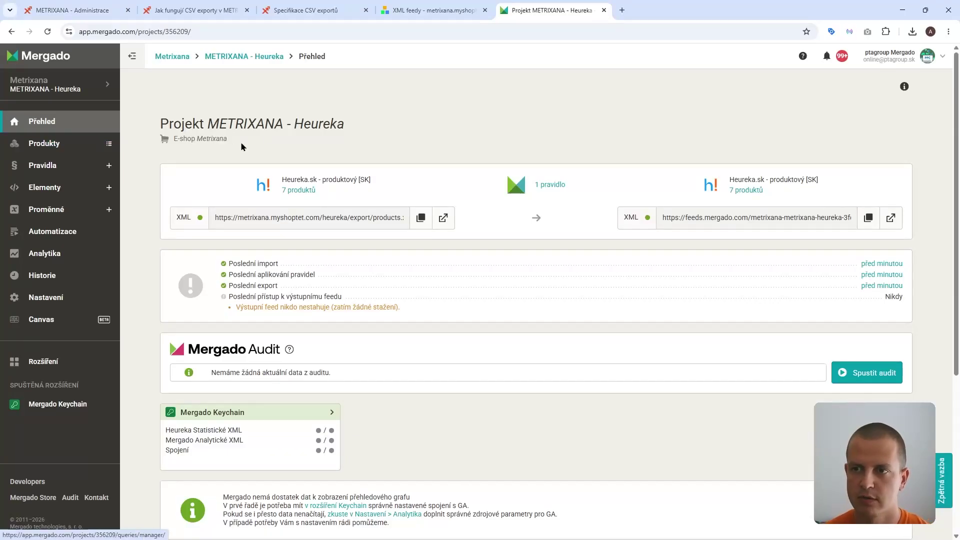
{"action": "left_click", "coordinate": [58, 148]}
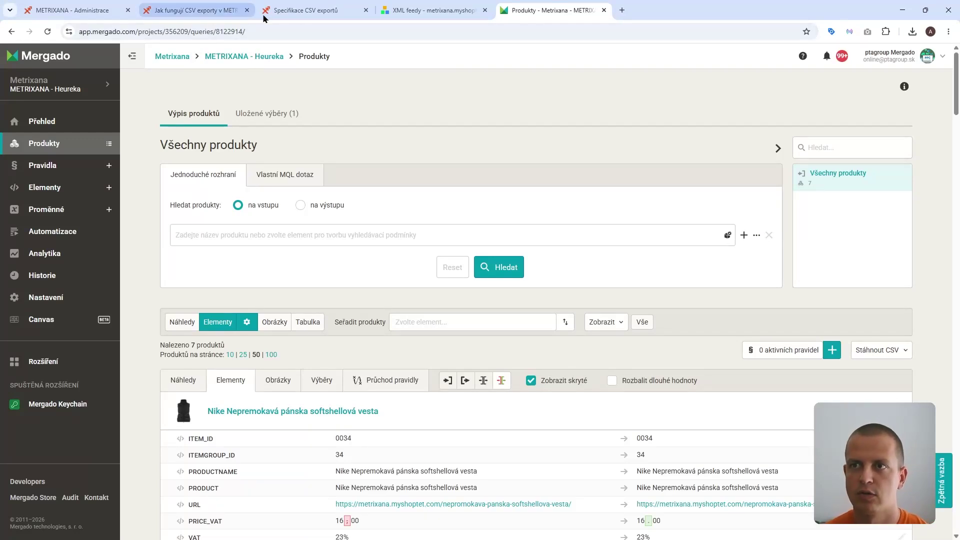
- Review the Shoptet objednávky field table in the CSV export specification and return to the Mergado project
{"action": "left_click", "coordinate": [302, 17]}
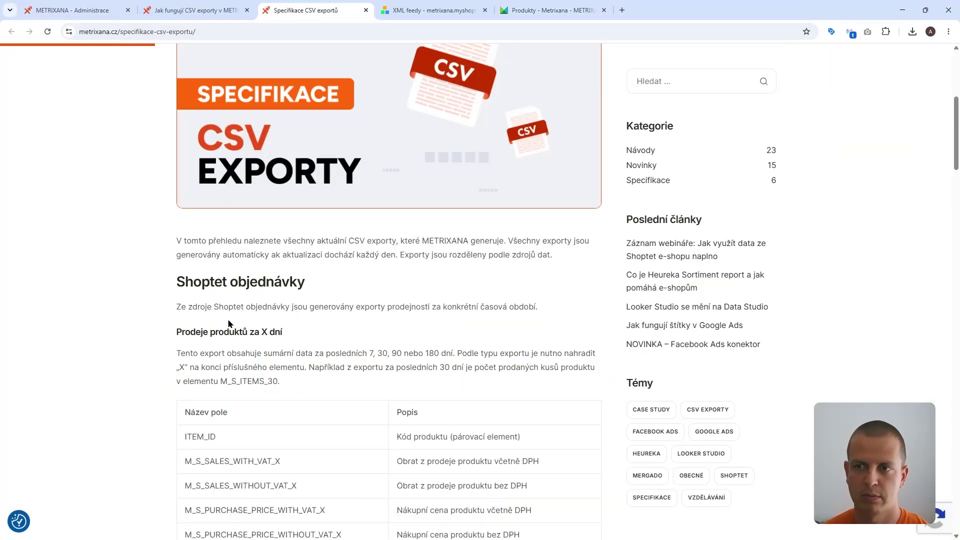
{"action": "scroll", "coordinate": [290, 305], "scroll_direction": "down", "scroll_amount": 2}
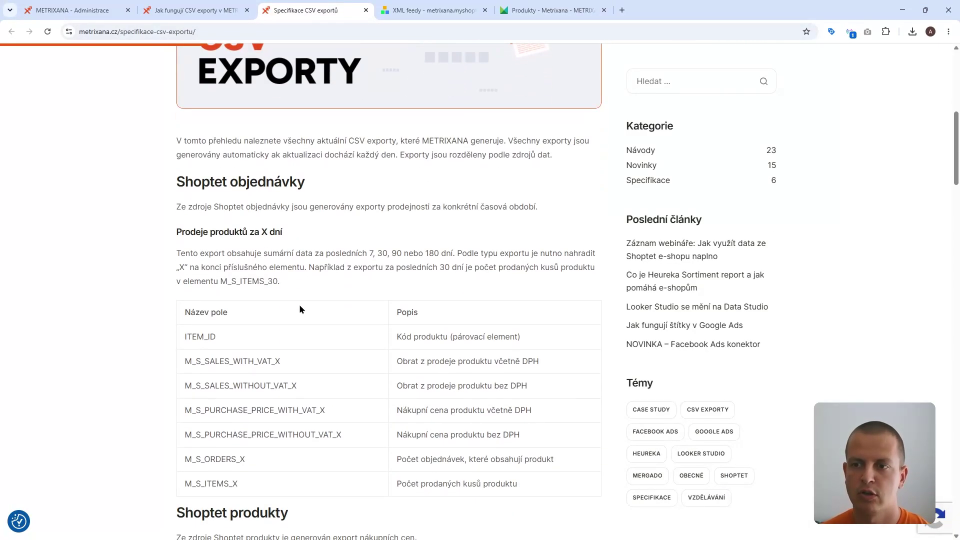
{"action": "left_click", "coordinate": [534, 5]}
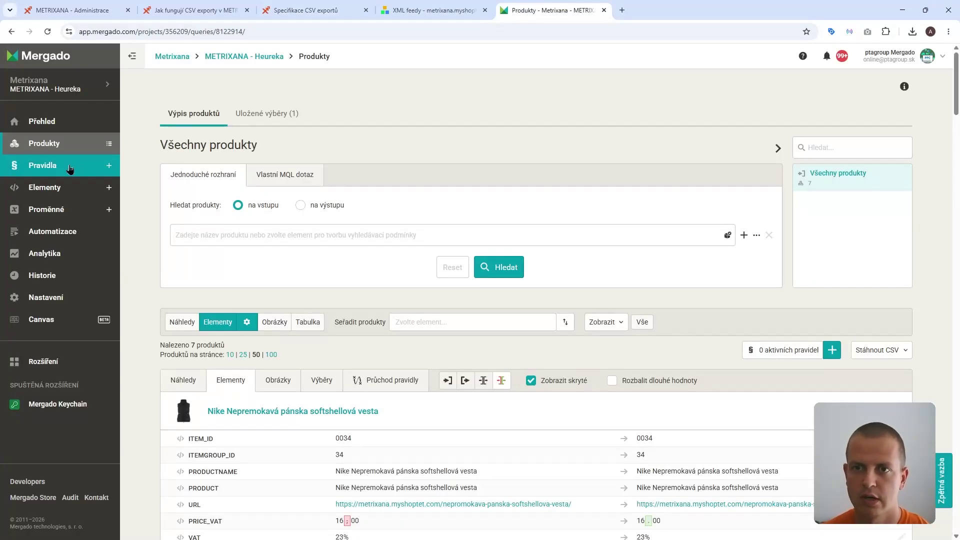
- Start a new rule of type Import datového souboru (CSV / XML) and apply it to the Všechny produkty selection
{"action": "left_click", "coordinate": [113, 172]}
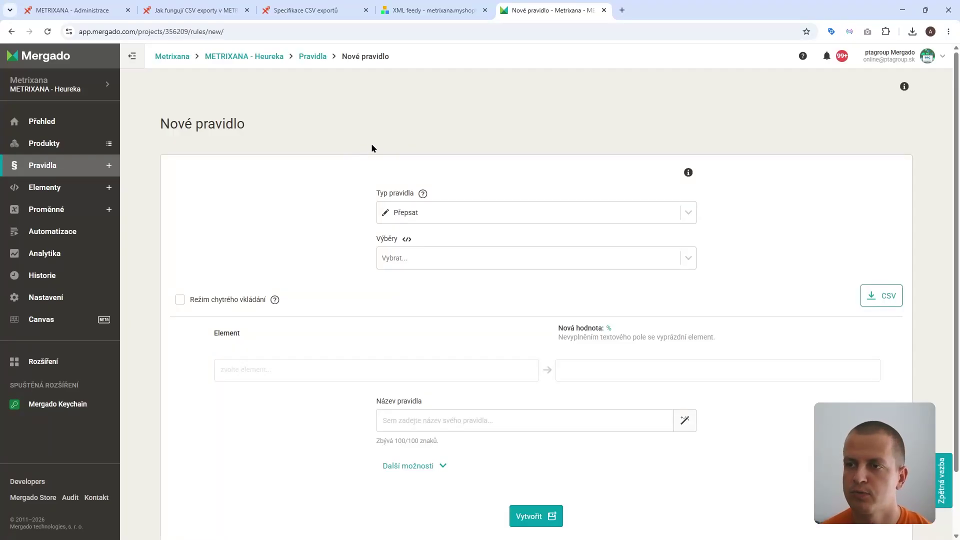
{"action": "left_click", "coordinate": [466, 211]}
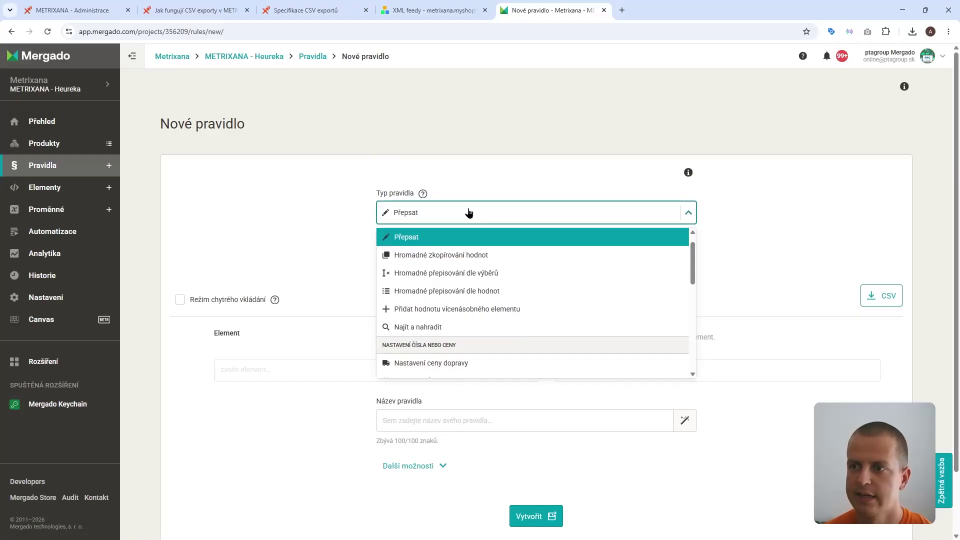
{"action": "scroll", "coordinate": [462, 303], "scroll_direction": "down", "scroll_amount": 5}
{"action": "left_click", "coordinate": [427, 332]}
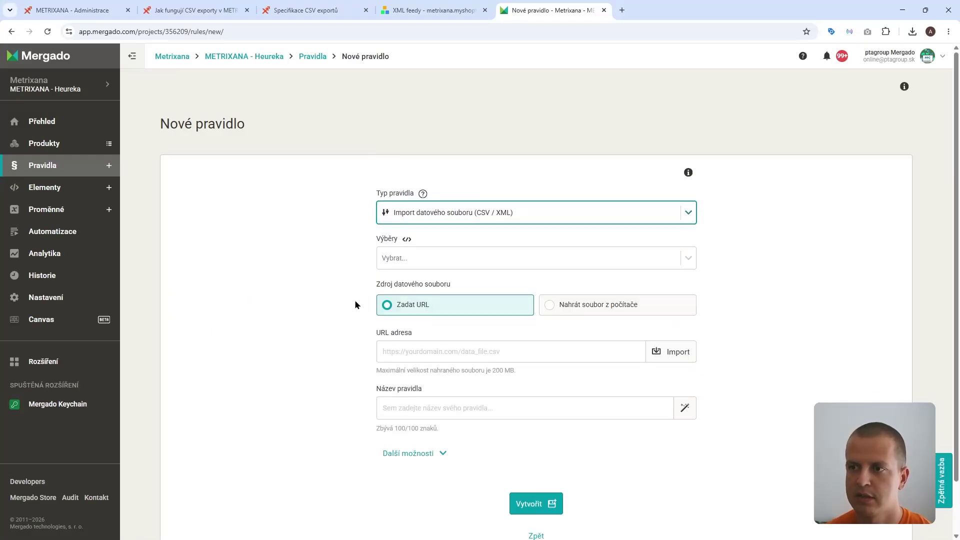
{"action": "left_click", "coordinate": [430, 259]}
{"action": "left_click", "coordinate": [417, 288]}
{"action": "scroll", "coordinate": [318, 254], "scroll_direction": "down", "scroll_amount": 1}
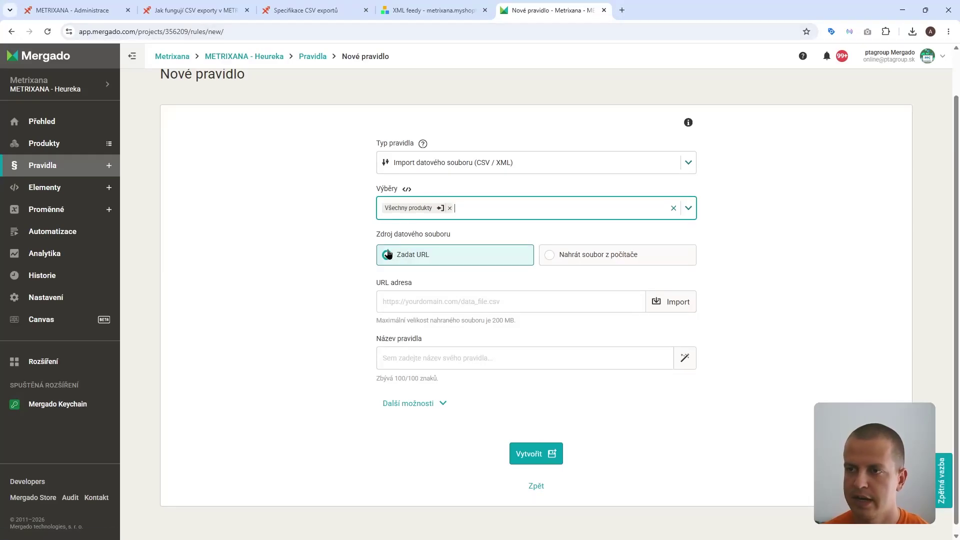
- Copy the URL of METRIXANA's 30-day product sales export and import it as the rule's data file source
{"action": "left_click", "coordinate": [74, 10]}
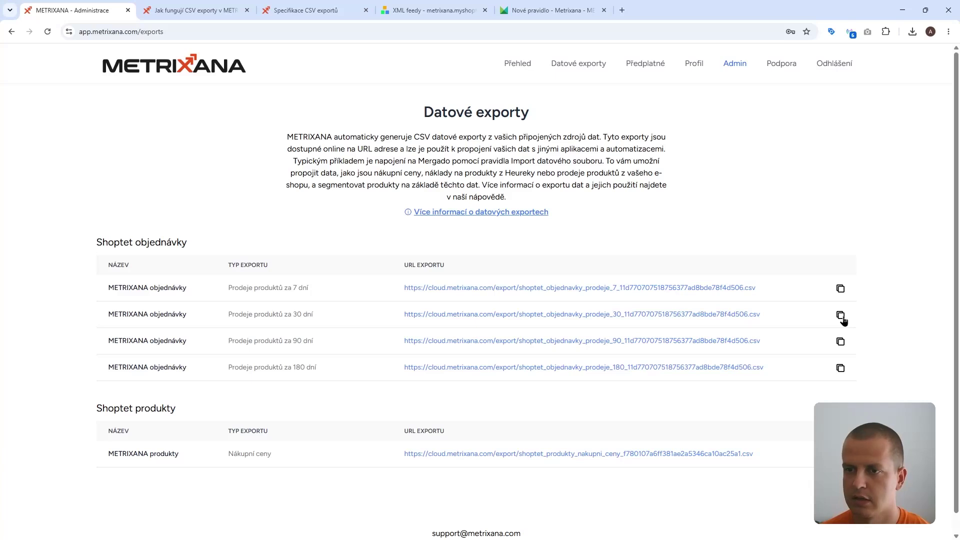
{"action": "left_click", "coordinate": [409, 295]}
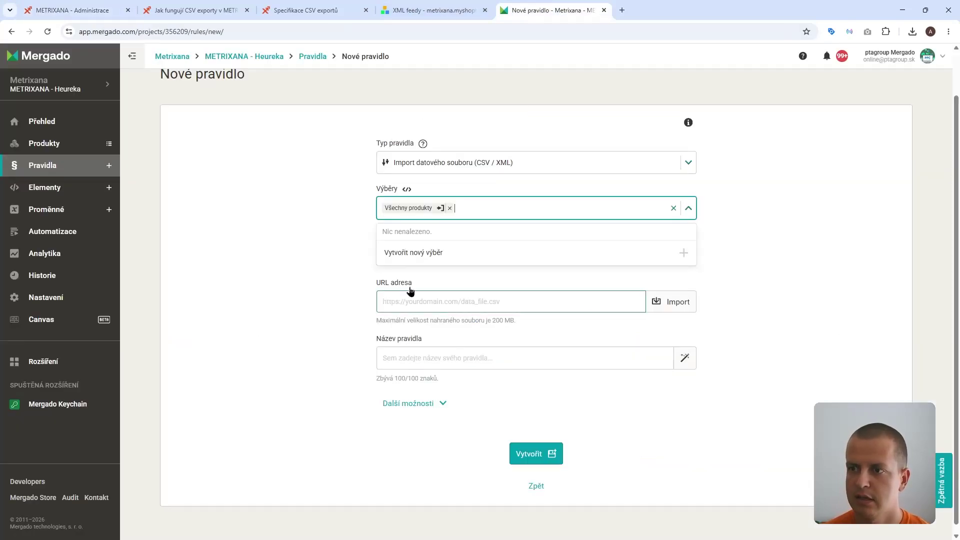
{"action": "key", "text": "ctrl+v"}
{"action": "left_click", "coordinate": [672, 305]}
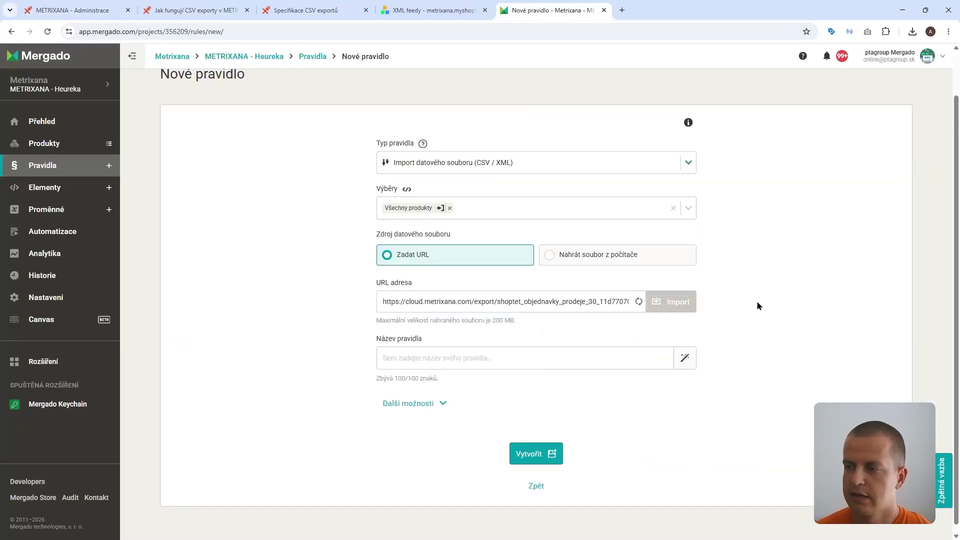
- Name the rule "Import predajnosti (Shoptet - 30 dní)" and create it
{"action": "scroll", "coordinate": [733, 312], "scroll_direction": "down", "scroll_amount": 2}
{"action": "left_click", "coordinate": [428, 345]}
{"action": "type", "text": "Im"}
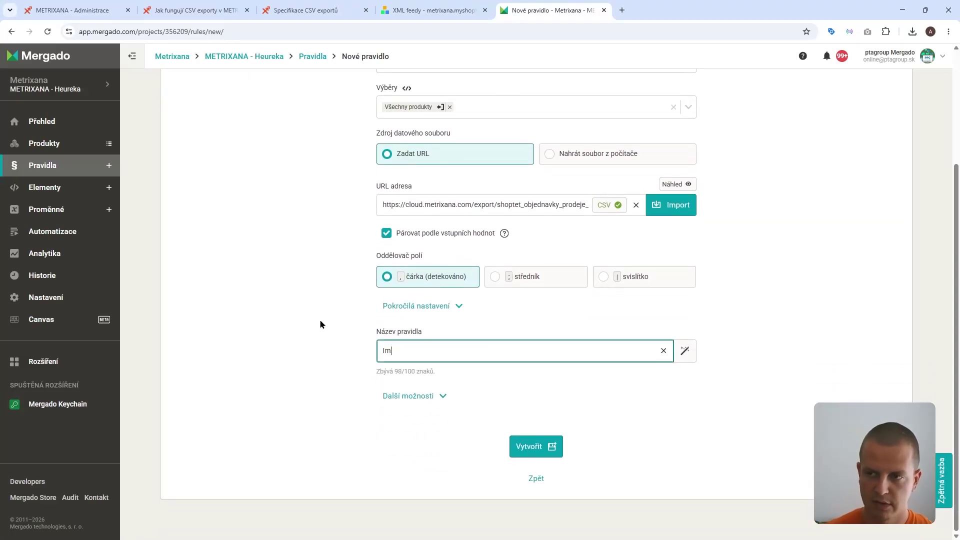
{"action": "type", "text": "port predajnosti (Shoptet - 30 dn"}
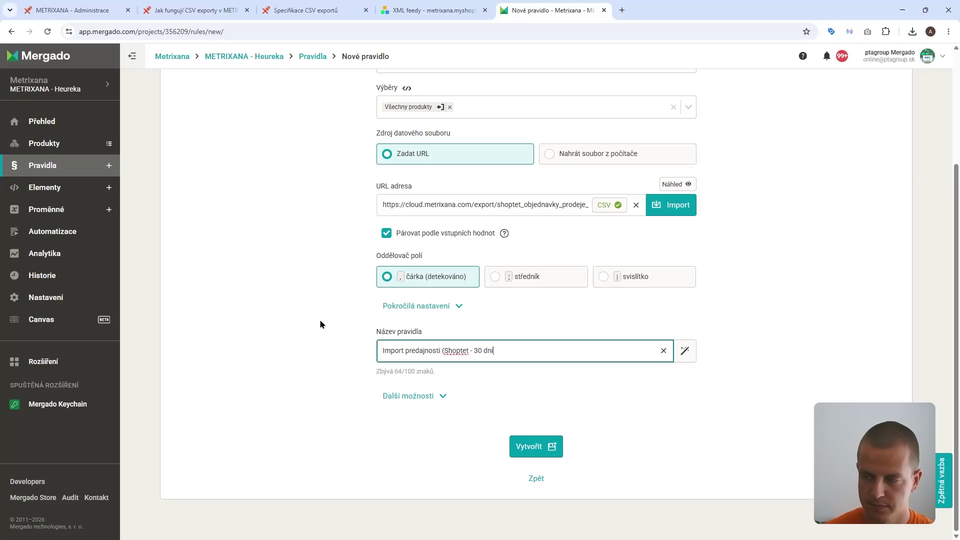
{"action": "type", "text": "í)"}
{"action": "scroll", "coordinate": [399, 318], "scroll_direction": "up", "scroll_amount": 1}
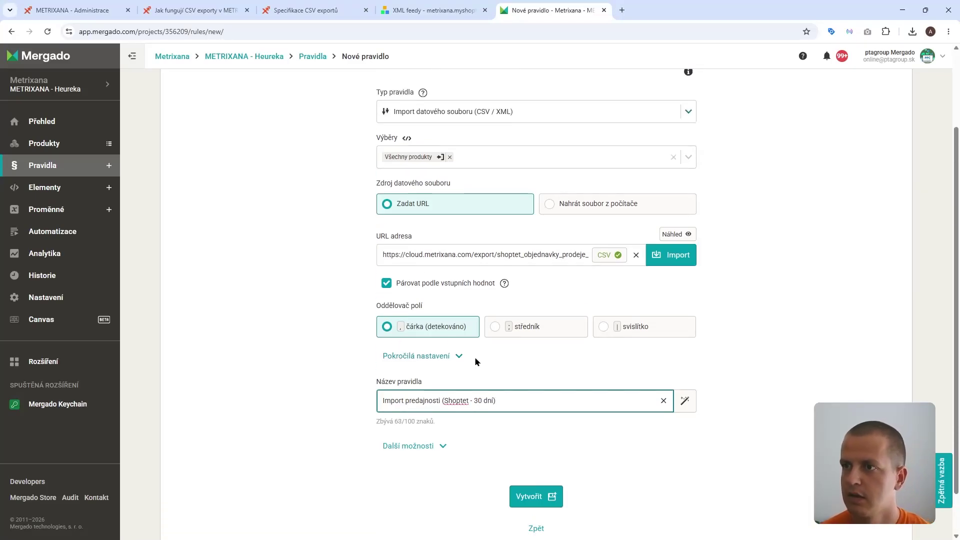
{"action": "left_click", "coordinate": [530, 491]}
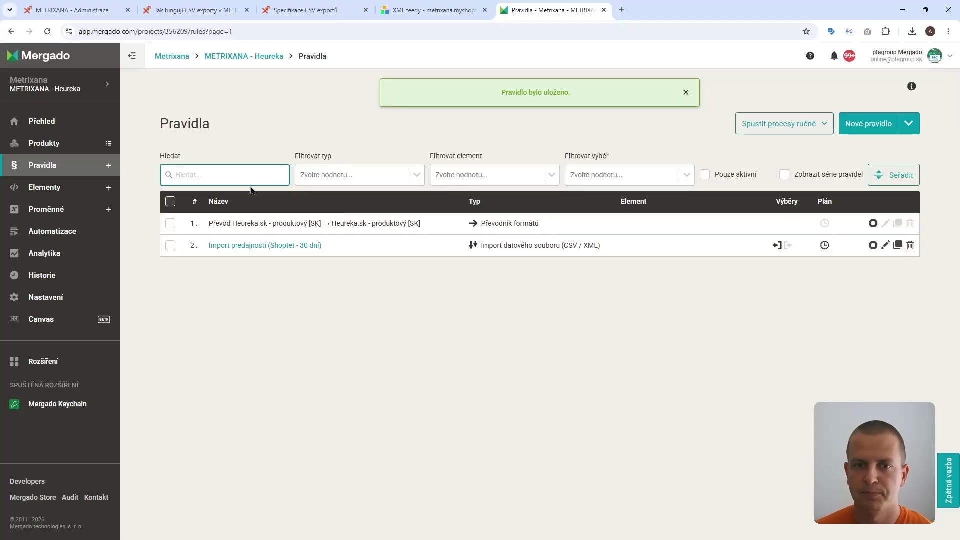
- Open the project's product listing and check the ITEM_ID pairing field in the export specification
{"action": "left_click", "coordinate": [62, 151]}
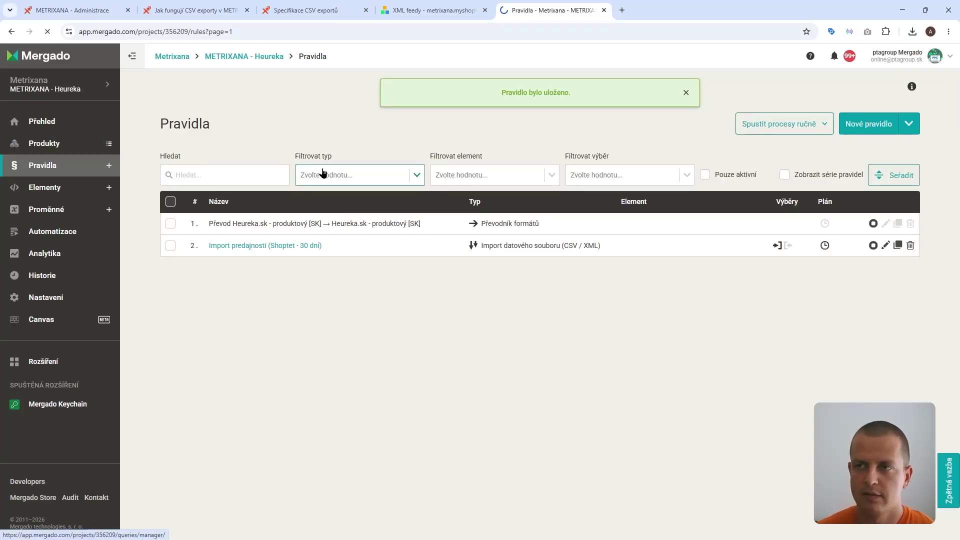
{"action": "left_click", "coordinate": [314, 10]}
{"action": "double_click", "coordinate": [202, 336]}
{"action": "left_click", "coordinate": [223, 331]}
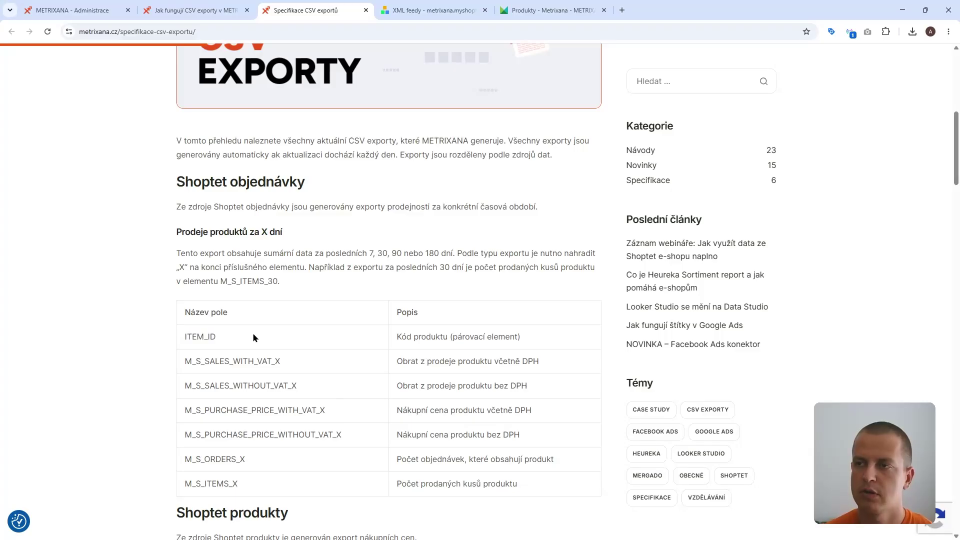
{"action": "left_click", "coordinate": [525, 12]}
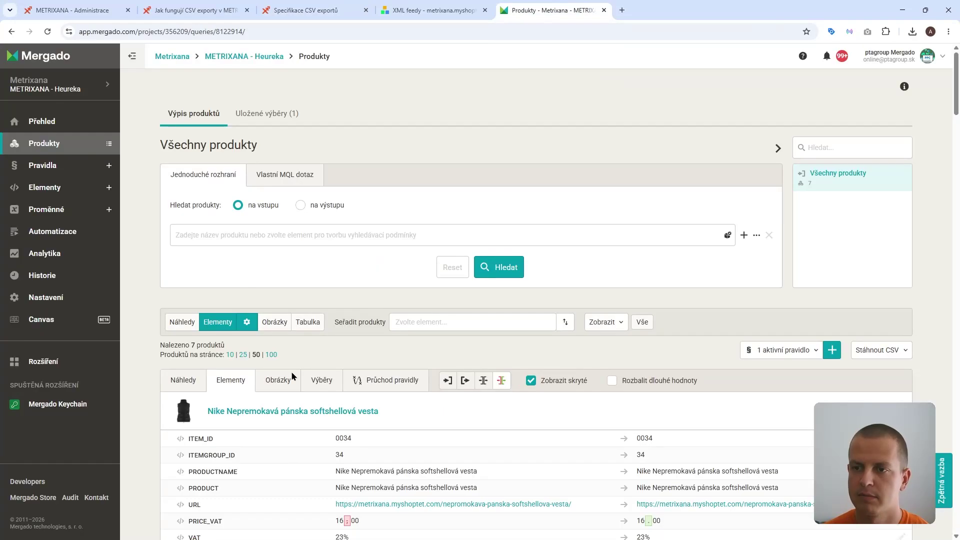
- Examine the input and output element values of the first product, including its ITEM_ID
{"action": "scroll", "coordinate": [291, 371], "scroll_direction": "down", "scroll_amount": 4}
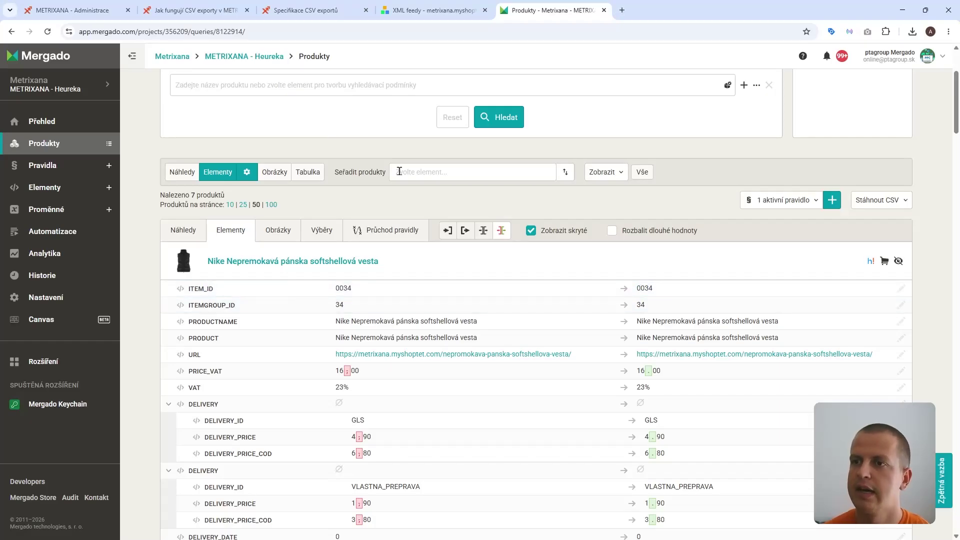
{"action": "scroll", "coordinate": [400, 170], "scroll_direction": "up", "scroll_amount": 3}
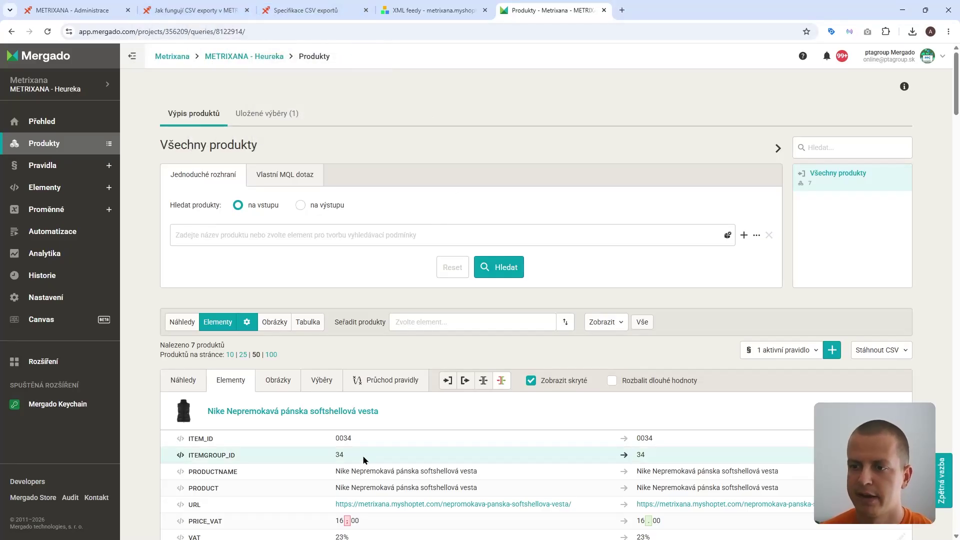
{"action": "scroll", "coordinate": [363, 455], "scroll_direction": "down", "scroll_amount": 3}
{"action": "scroll", "coordinate": [375, 340], "scroll_direction": "down", "scroll_amount": 1}
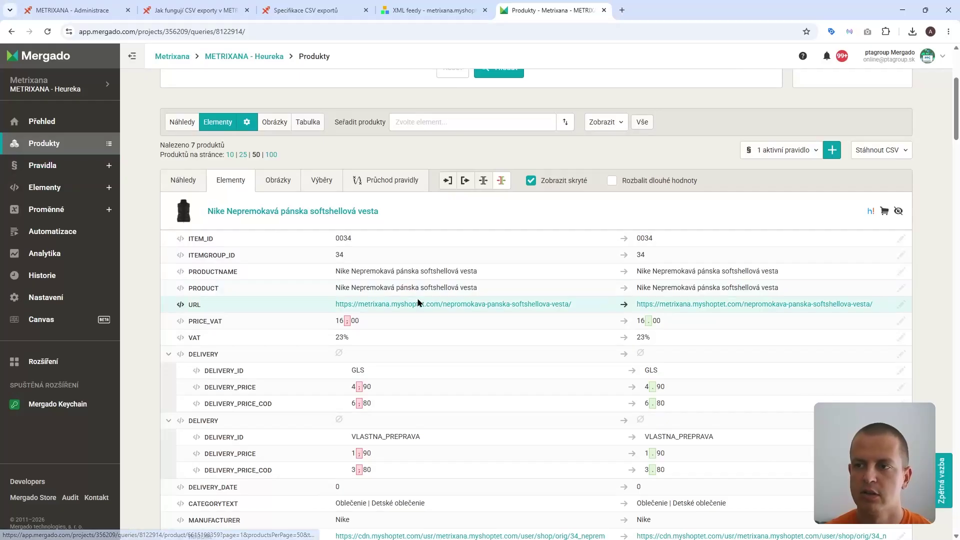
{"action": "scroll", "coordinate": [415, 301], "scroll_direction": "down", "scroll_amount": 3}
- Add a new project element named M_S_SALES_WITHOUT_VAT_30, based on the field name from the specification
{"action": "left_click", "coordinate": [57, 193]}
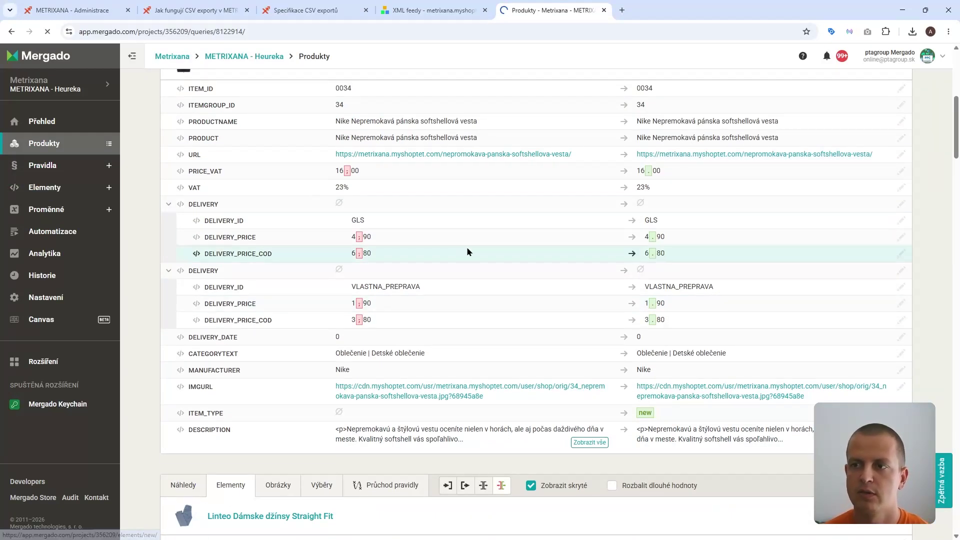
{"action": "scroll", "coordinate": [475, 273], "scroll_direction": "down", "scroll_amount": 10}
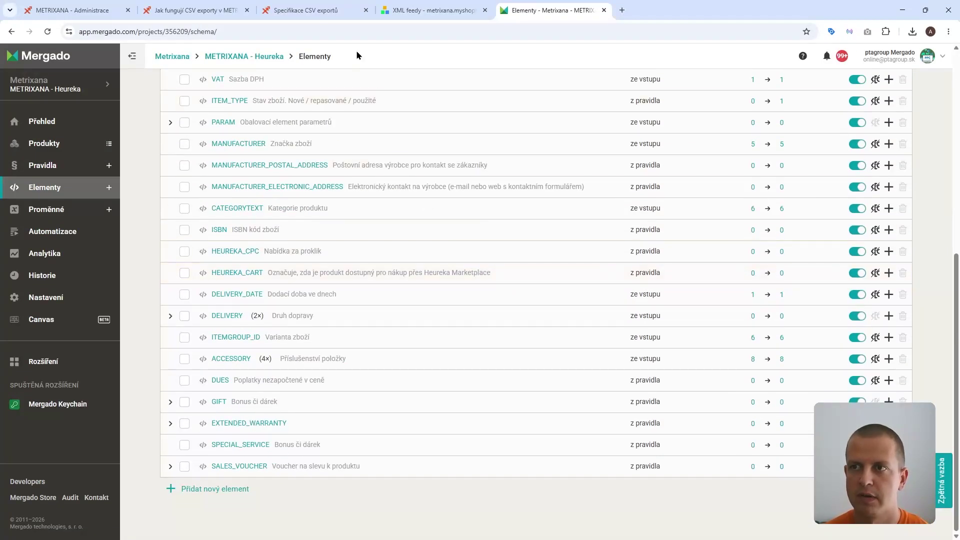
{"action": "left_click", "coordinate": [222, 10]}
{"action": "left_click", "coordinate": [292, 4]}
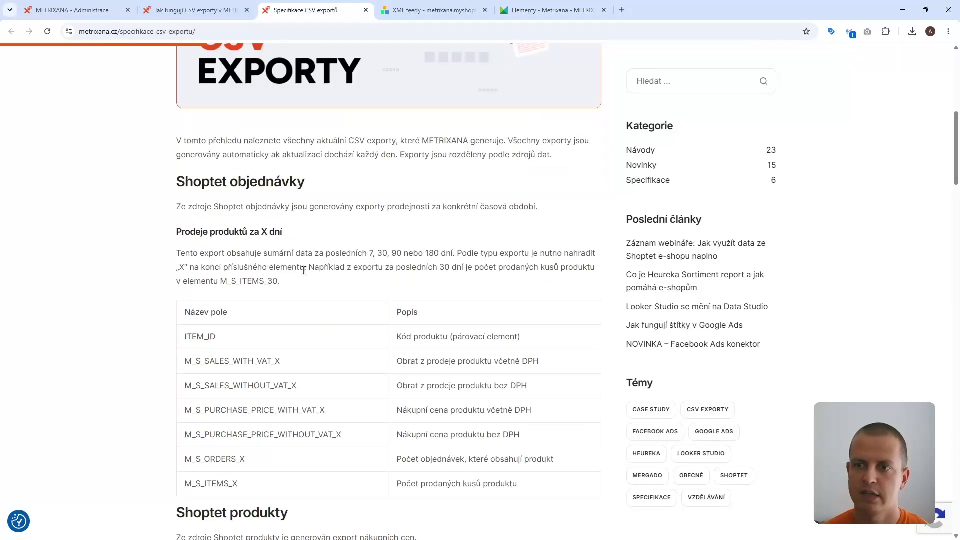
{"action": "scroll", "coordinate": [303, 270], "scroll_direction": "down", "scroll_amount": 2}
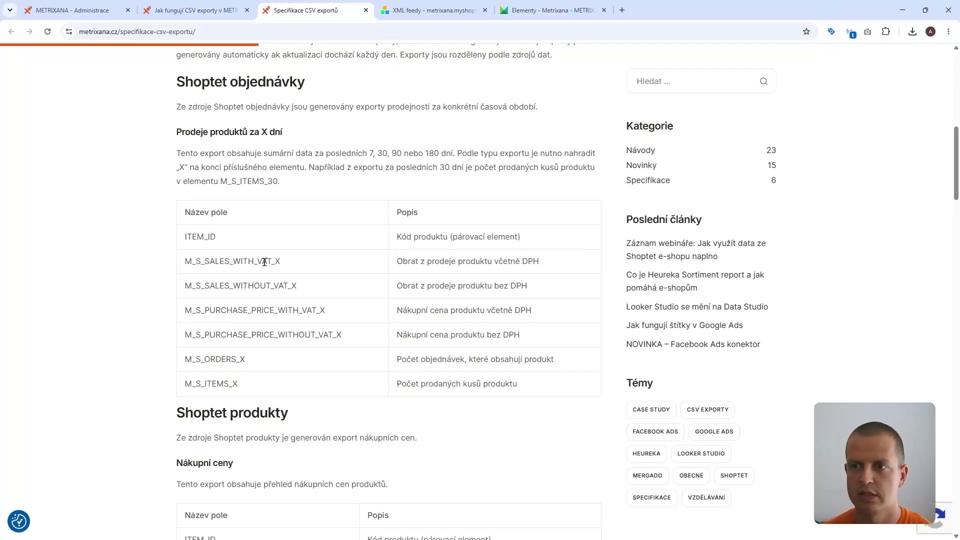
{"action": "double_click", "coordinate": [230, 284]}
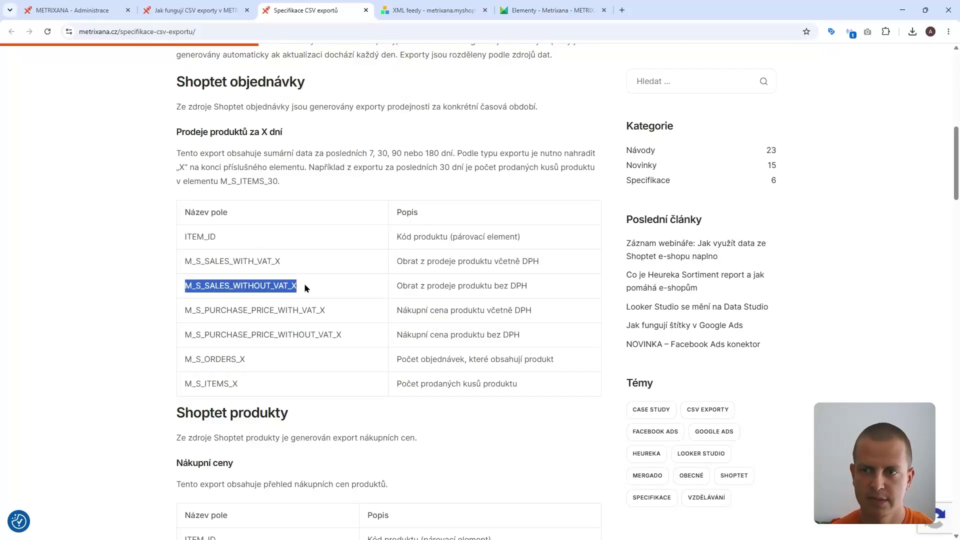
{"action": "key", "text": "ctrl+c"}
{"action": "left_click", "coordinate": [549, 10]}
{"action": "left_click", "coordinate": [229, 489]}
{"action": "key", "text": "ctrl+v"}
{"action": "key", "text": "BackSpace"}
{"action": "type", "text": "30"}
{"action": "key", "text": "Return"}
- Add a second new element named M_S_ORDERS_30, using the orders field name copied from the specification
{"action": "left_click", "coordinate": [370, 6]}
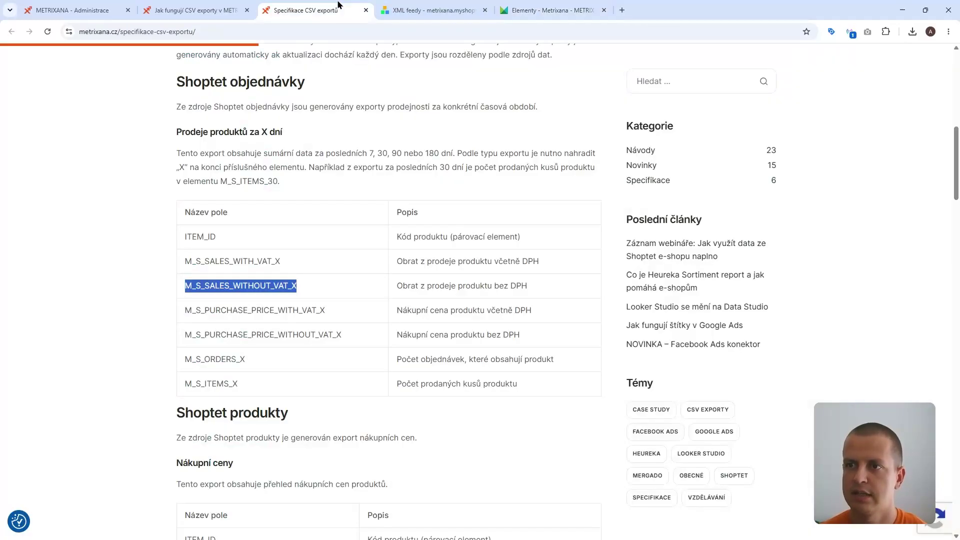
{"action": "double_click", "coordinate": [223, 358]}
{"action": "left_click", "coordinate": [542, 10]}
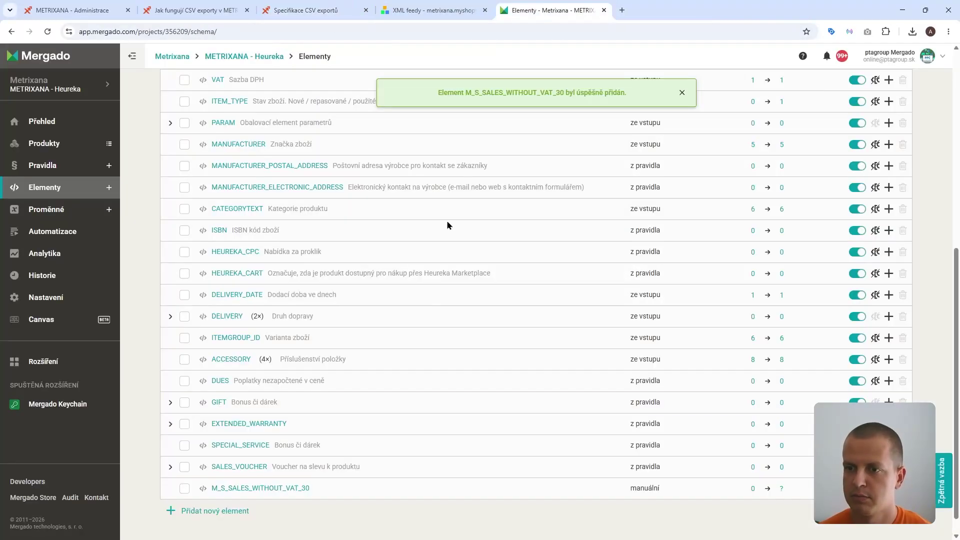
{"action": "left_click", "coordinate": [235, 510]}
{"action": "key", "text": "ctrl+v"}
{"action": "key", "text": "BackSpace"}
{"action": "type", "text": "30"}
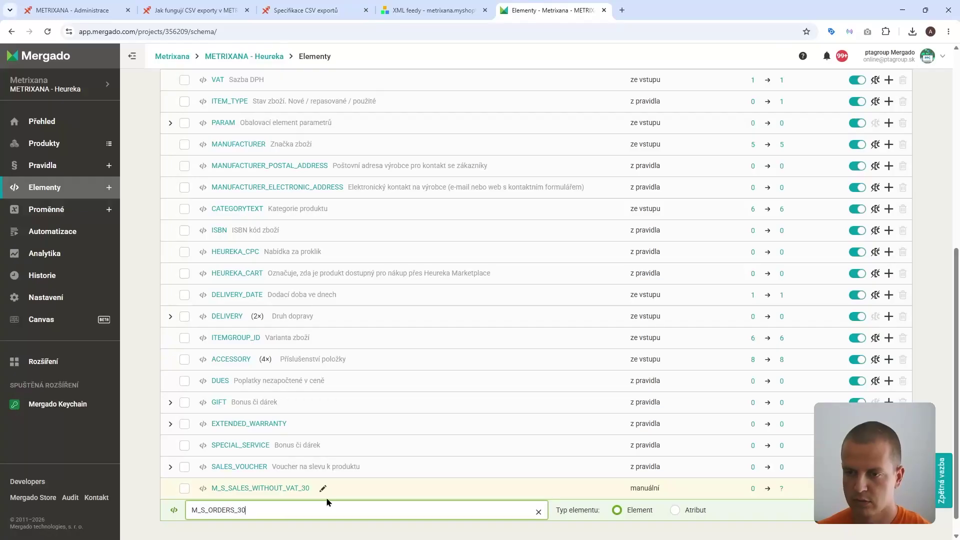
{"action": "key", "text": "Return"}
- Add a third new element named M_S_ITEMS_30, using the sold-items field name copied from the specification
{"action": "left_click", "coordinate": [250, 10]}
{"action": "left_click", "coordinate": [280, 10]}
{"action": "double_click", "coordinate": [222, 384]}
{"action": "key", "text": "ctrl+c"}
{"action": "left_click", "coordinate": [542, 10]}
{"action": "left_click", "coordinate": [223, 489]}
{"action": "key", "text": "ctrl+v"}
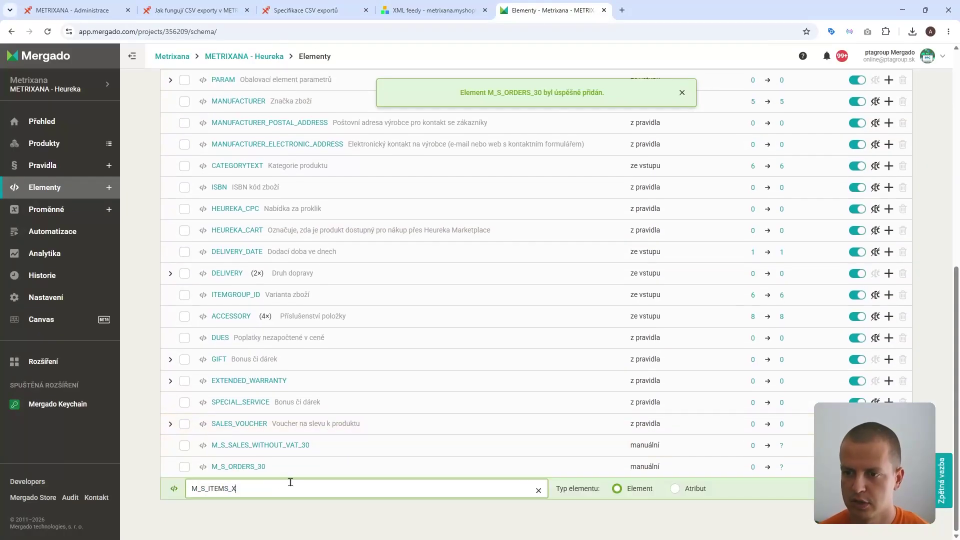
{"action": "key", "text": "BackSpace"}
{"action": "type", "text": "30"}
{"action": "key", "text": "Return"}
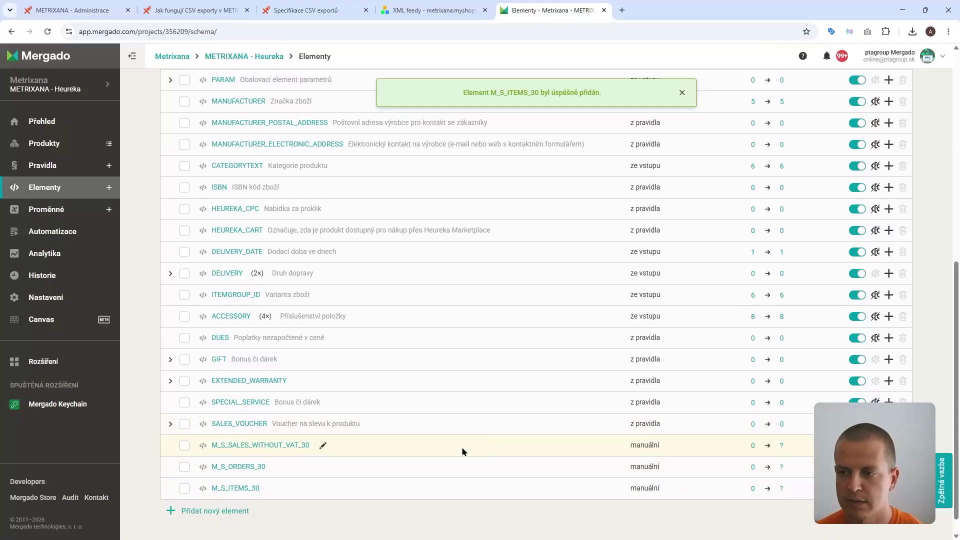
- Hide the elements M_S_SALES_WITHOUT_VAT_30, M_S_ORDERS_30 and M_S_ITEMS_30 from the output
{"action": "left_click", "coordinate": [857, 444]}
{"action": "left_click", "coordinate": [856, 466]}
{"action": "left_click", "coordinate": [856, 488]}
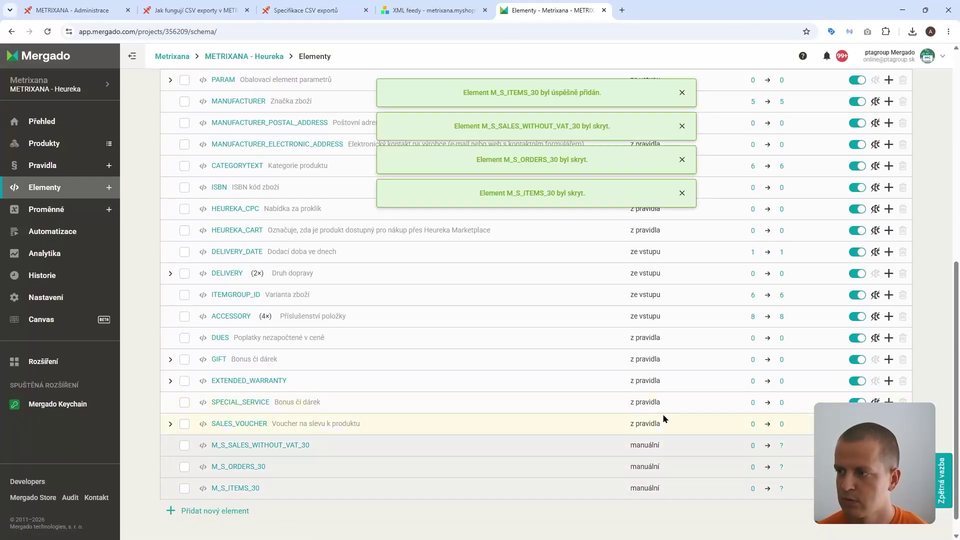
- Run a full regeneration of the project from its settings and review the feed processing report
{"action": "scroll", "coordinate": [401, 354], "scroll_direction": "up", "scroll_amount": 8}
{"action": "left_click", "coordinate": [95, 315]}
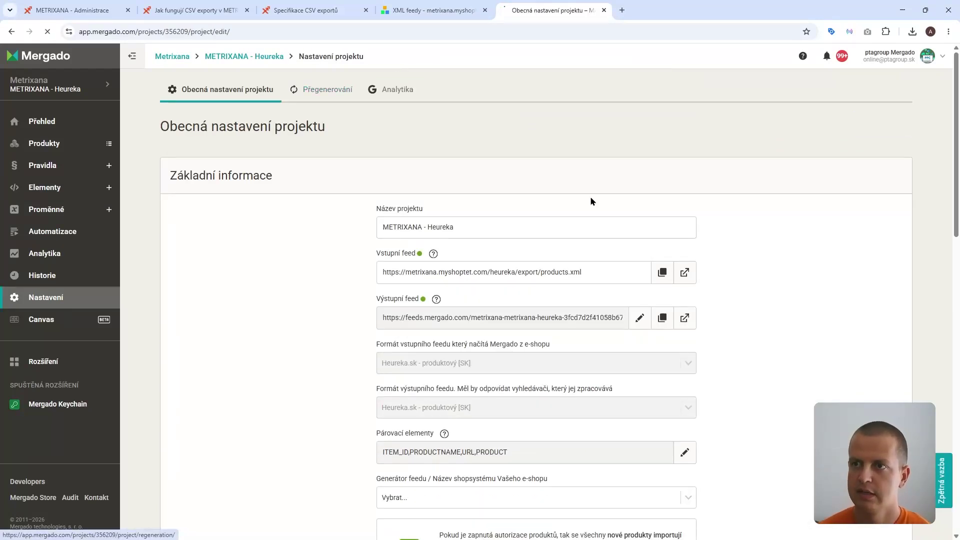
{"action": "scroll", "coordinate": [458, 218], "scroll_direction": "down", "scroll_amount": 3}
{"action": "left_click", "coordinate": [536, 404]}
{"action": "scroll", "coordinate": [356, 298], "scroll_direction": "up", "scroll_amount": 2}
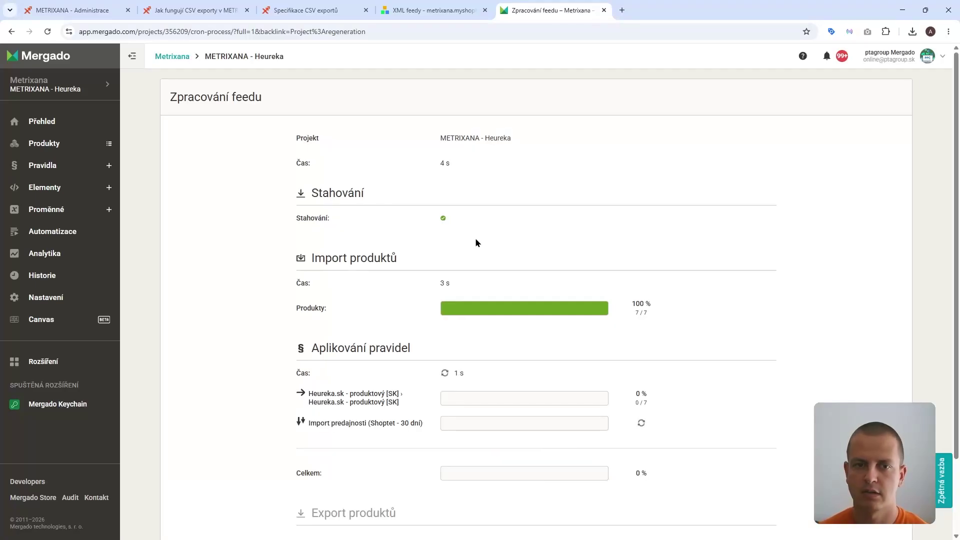
{"action": "scroll", "coordinate": [517, 345], "scroll_direction": "down", "scroll_amount": 2}
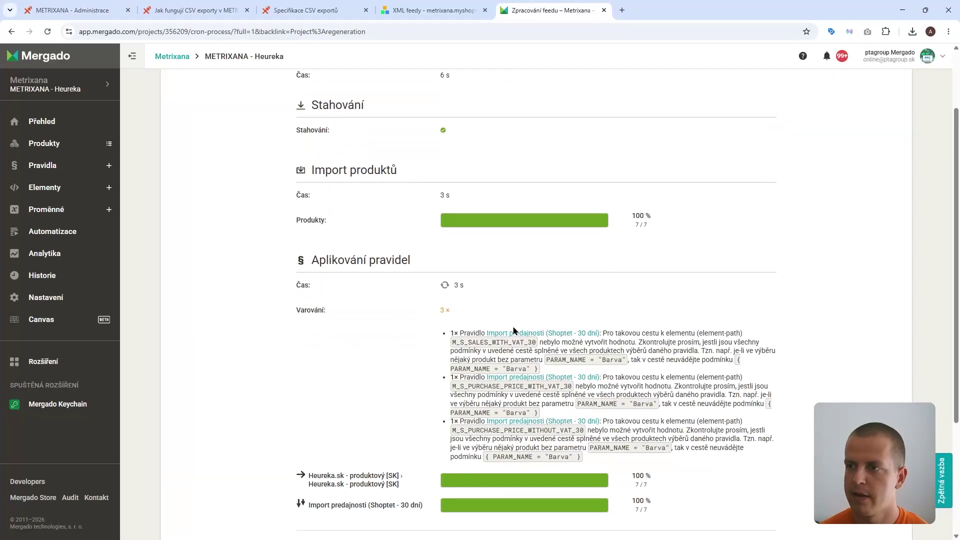
{"action": "scroll", "coordinate": [516, 336], "scroll_direction": "down", "scroll_amount": 4}
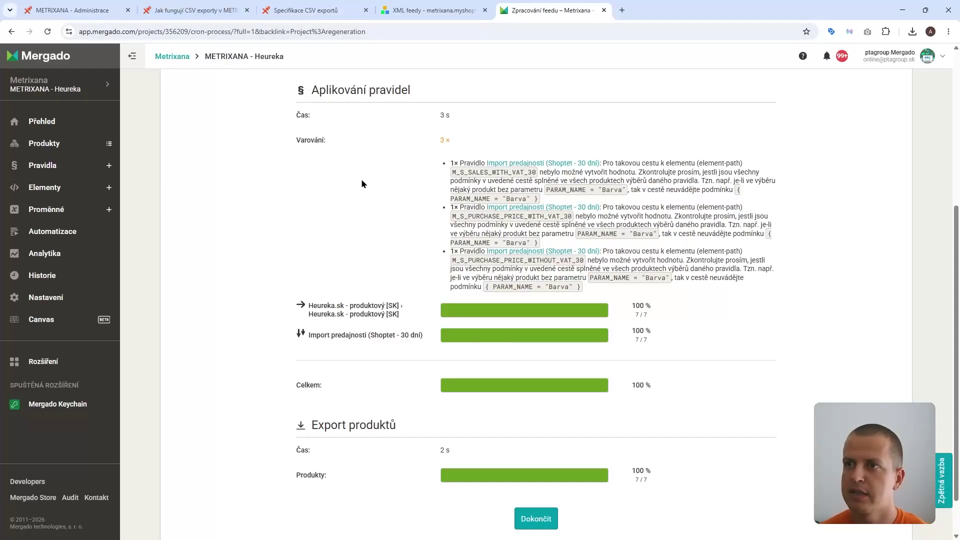
- Open the project's product list and examine the output values of M_S_SALES_WITHOUT_VAT_30, M_S_ORDERS_30 and M_S_ITEMS_30 across the products
{"action": "scroll", "coordinate": [362, 183], "scroll_direction": "up", "scroll_amount": 1}
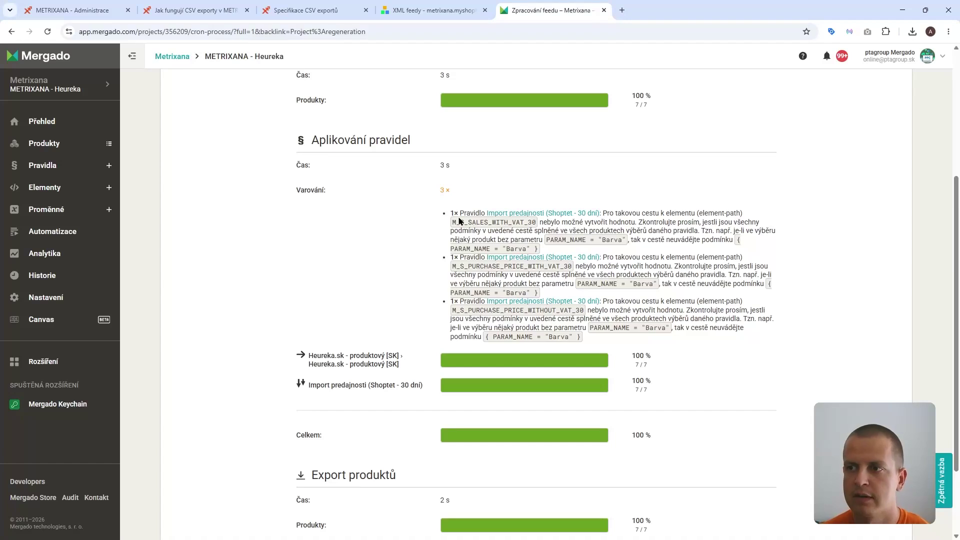
{"action": "left_click", "coordinate": [56, 150]}
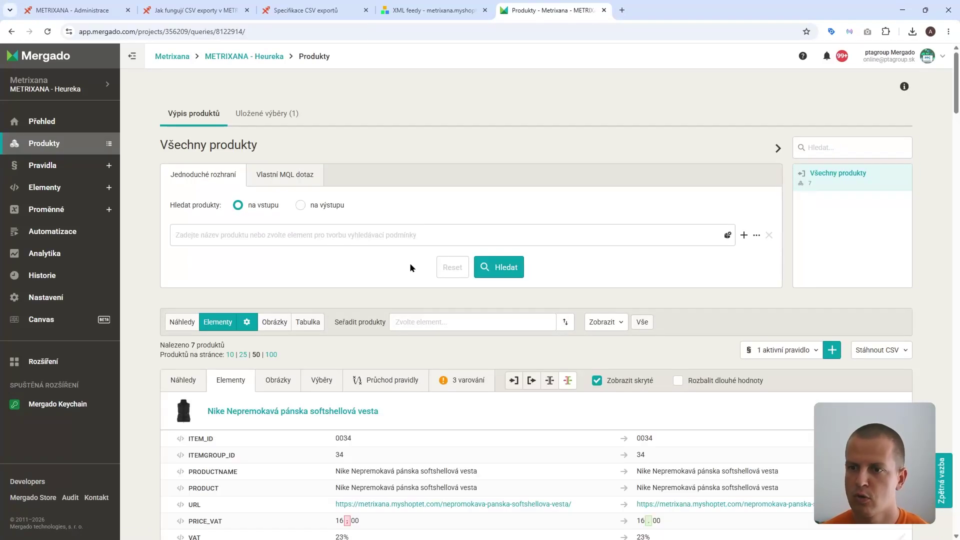
{"action": "scroll", "coordinate": [383, 286], "scroll_direction": "down", "scroll_amount": 7}
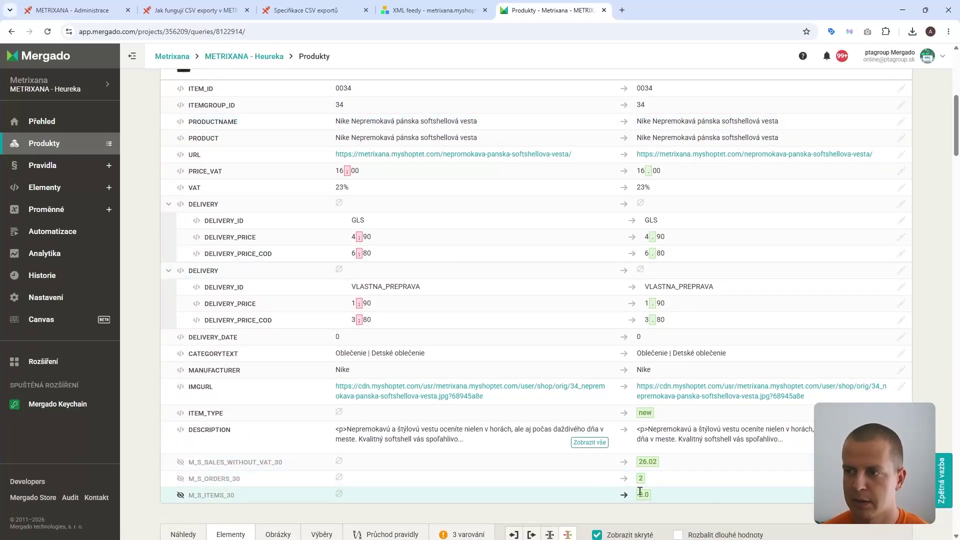
{"action": "scroll", "coordinate": [604, 473], "scroll_direction": "down", "scroll_amount": 2}
{"action": "scroll", "coordinate": [609, 454], "scroll_direction": "down", "scroll_amount": 10}
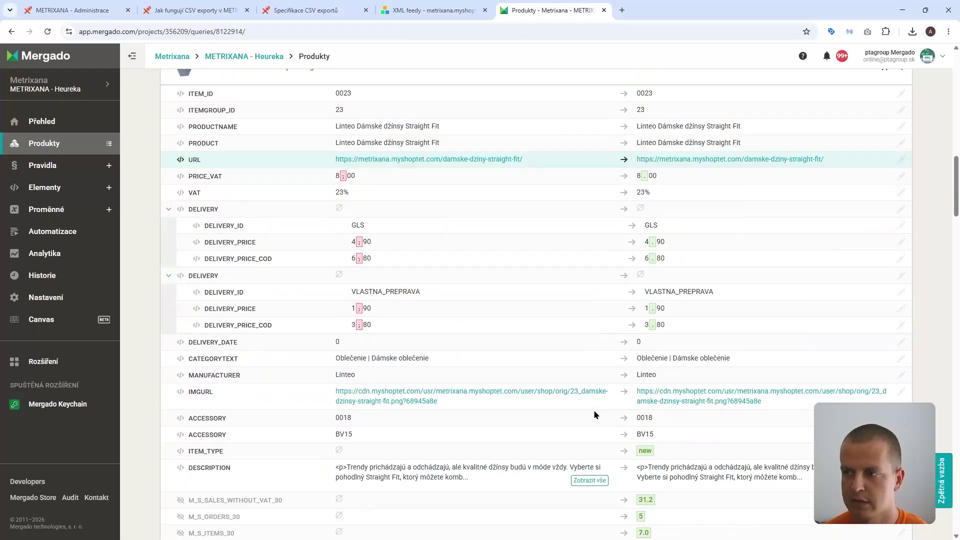
{"action": "scroll", "coordinate": [563, 406], "scroll_direction": "down", "scroll_amount": 8}
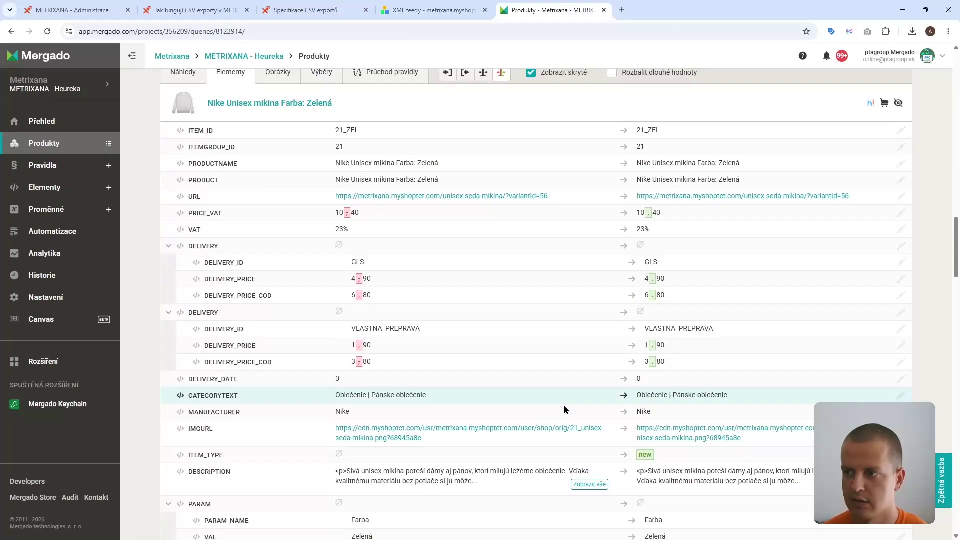
{"action": "scroll", "coordinate": [453, 363], "scroll_direction": "down", "scroll_amount": 3}
{"action": "scroll", "coordinate": [454, 364], "scroll_direction": "down", "scroll_amount": 10}
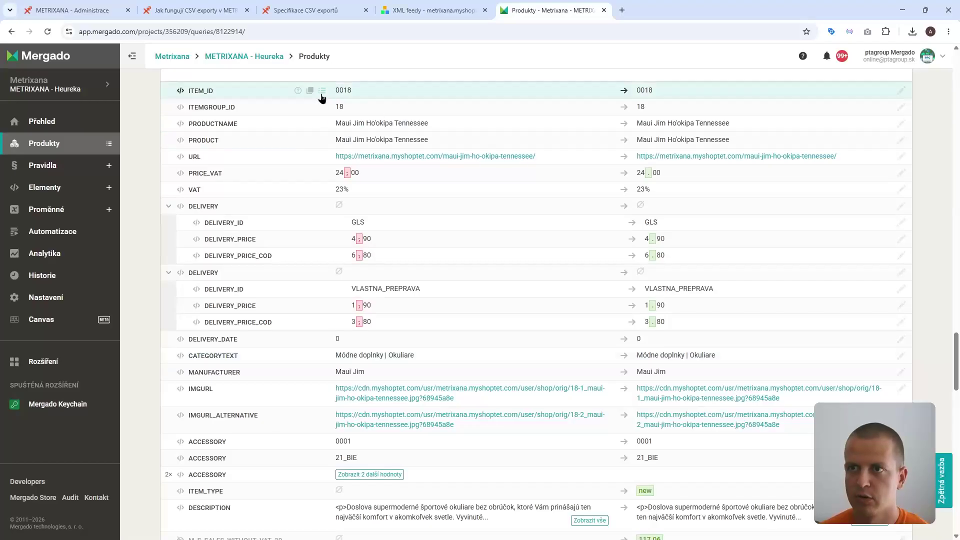
{"action": "scroll", "coordinate": [478, 310], "scroll_direction": "down", "scroll_amount": 3}
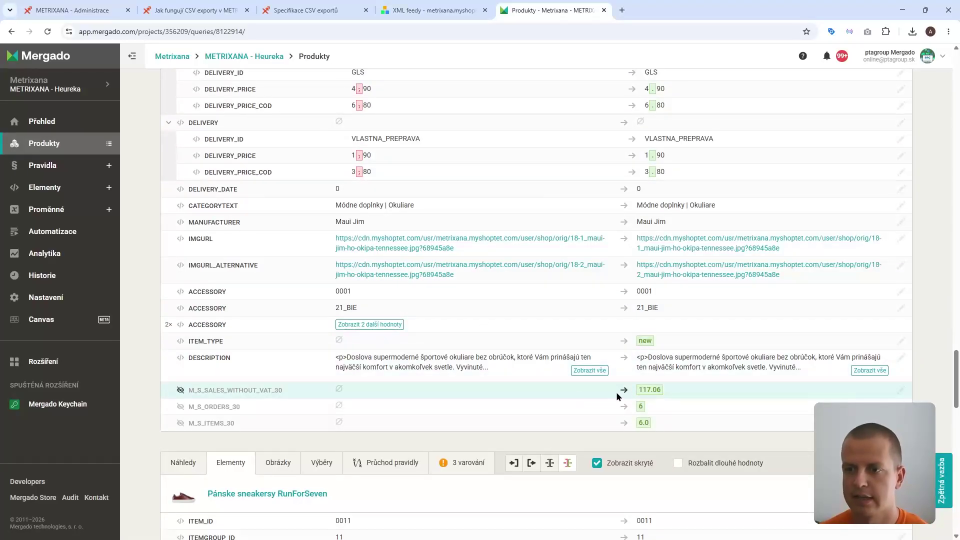
{"action": "scroll", "coordinate": [437, 340], "scroll_direction": "up", "scroll_amount": 15}
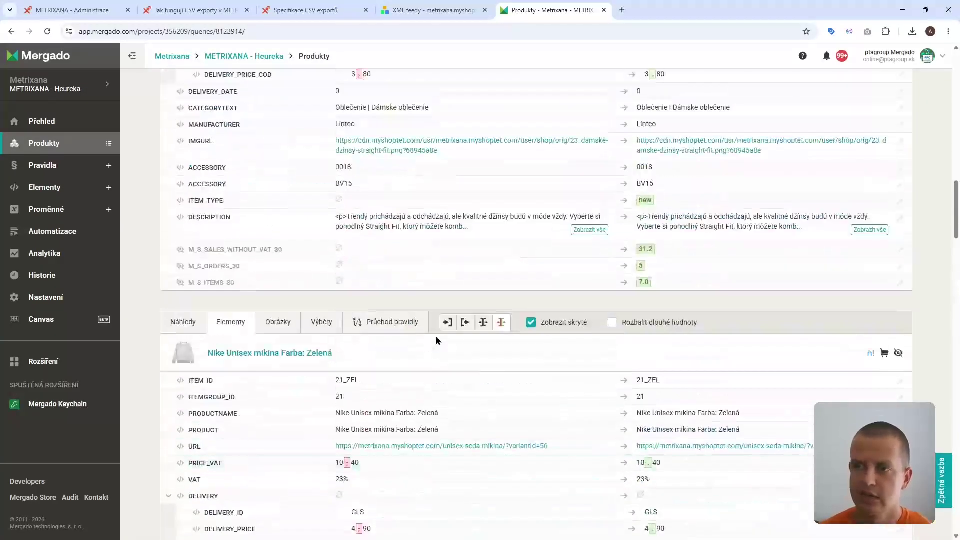
{"action": "scroll", "coordinate": [436, 340], "scroll_direction": "up", "scroll_amount": 12}
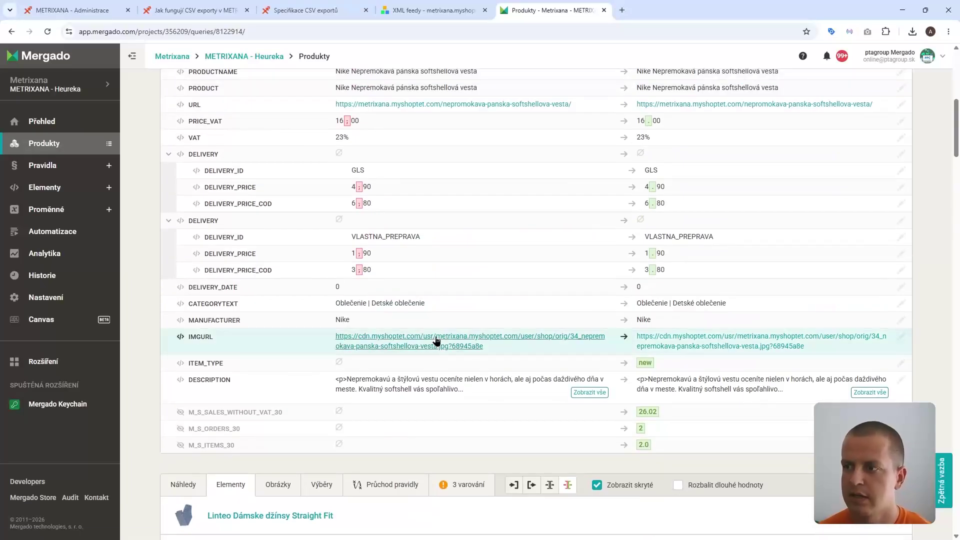
{"action": "scroll", "coordinate": [436, 339], "scroll_direction": "up", "scroll_amount": 2}
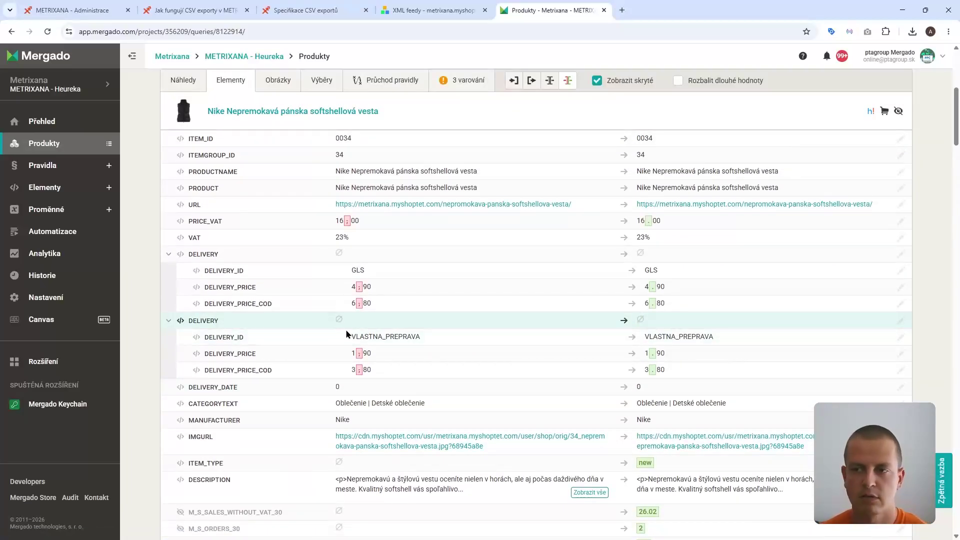
{"action": "scroll", "coordinate": [422, 354], "scroll_direction": "down", "scroll_amount": 2}
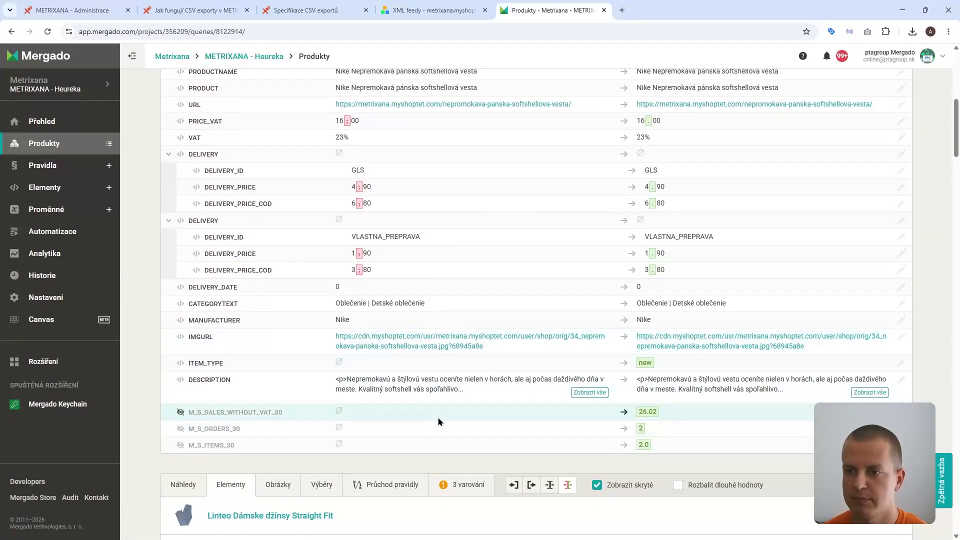
{"action": "scroll", "coordinate": [410, 359], "scroll_direction": "up", "scroll_amount": 8}
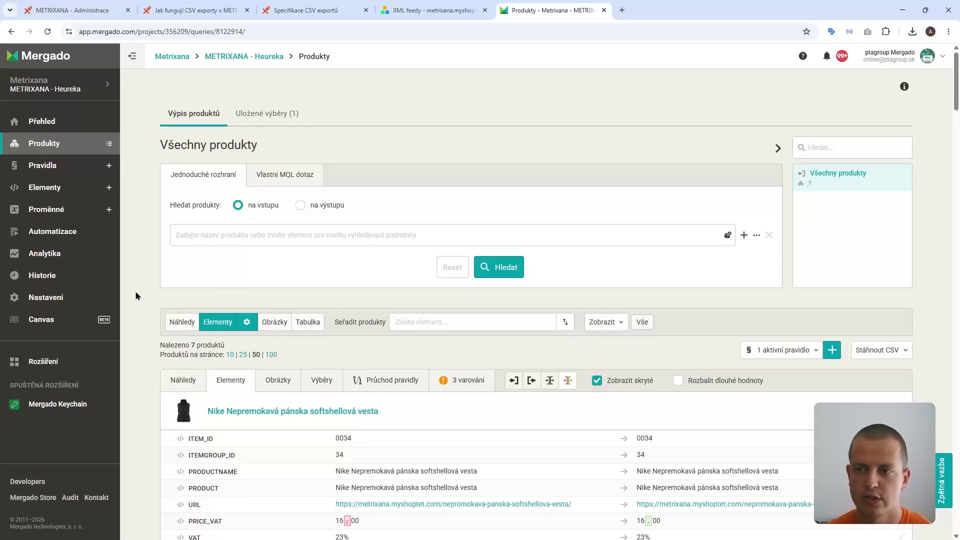
{"action": "scroll", "coordinate": [135, 295], "scroll_direction": "down", "scroll_amount": 11}
{"action": "scroll", "coordinate": [135, 295], "scroll_direction": "up", "scroll_amount": 5}
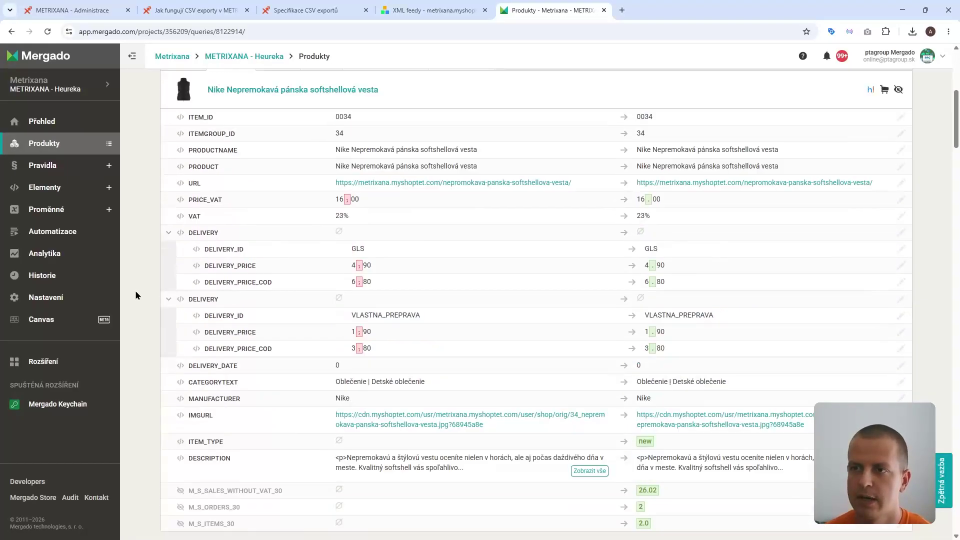
{"action": "scroll", "coordinate": [135, 294], "scroll_direction": "up", "scroll_amount": 6}
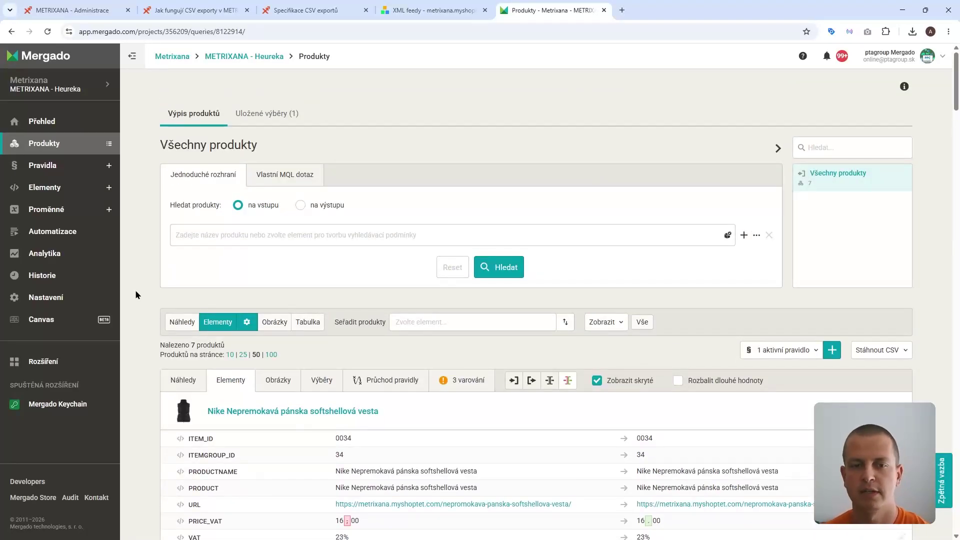